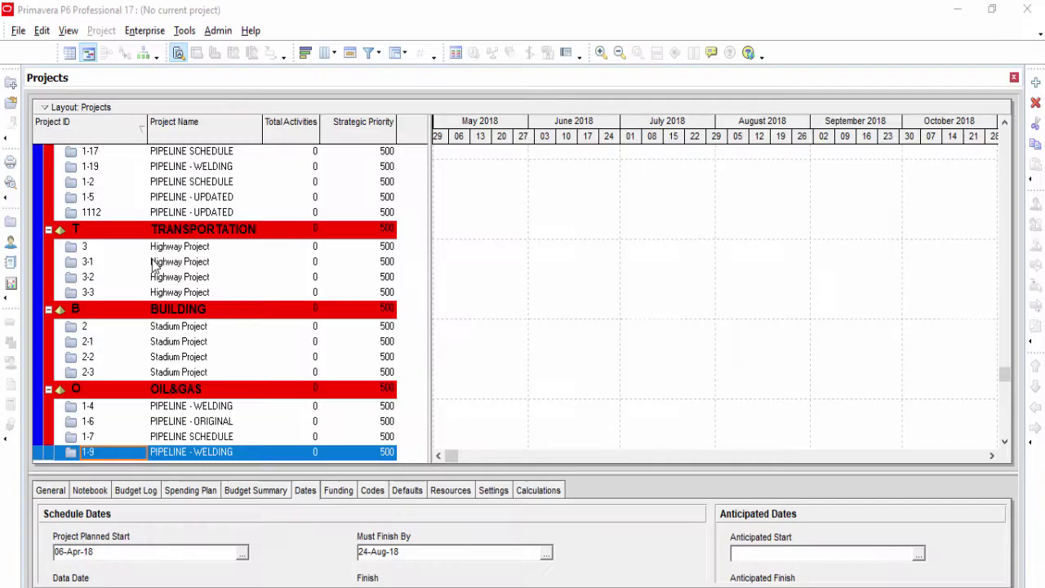
# Start a new project under Enterprise with project ID 1 and name PIPELINE PROJECT
pyautogui.click(127, 284)
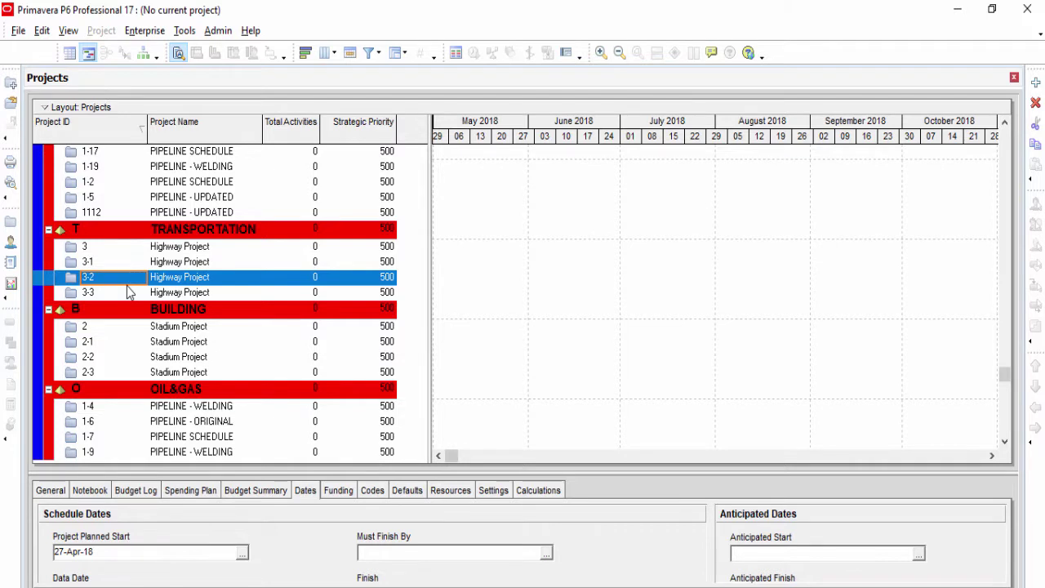
pyautogui.click(18, 30)
pyautogui.click(29, 51)
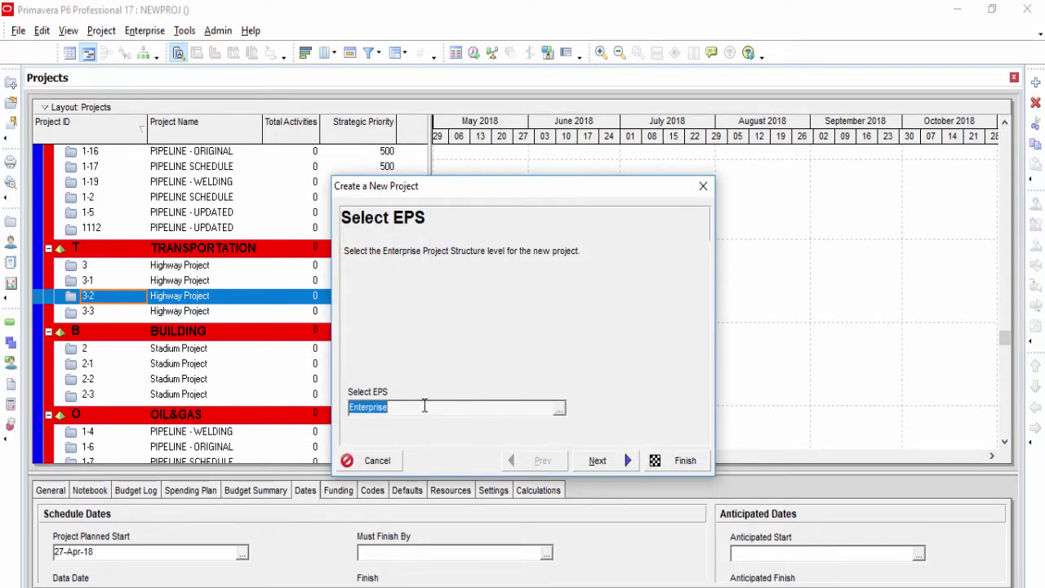
pyautogui.click(609, 462)
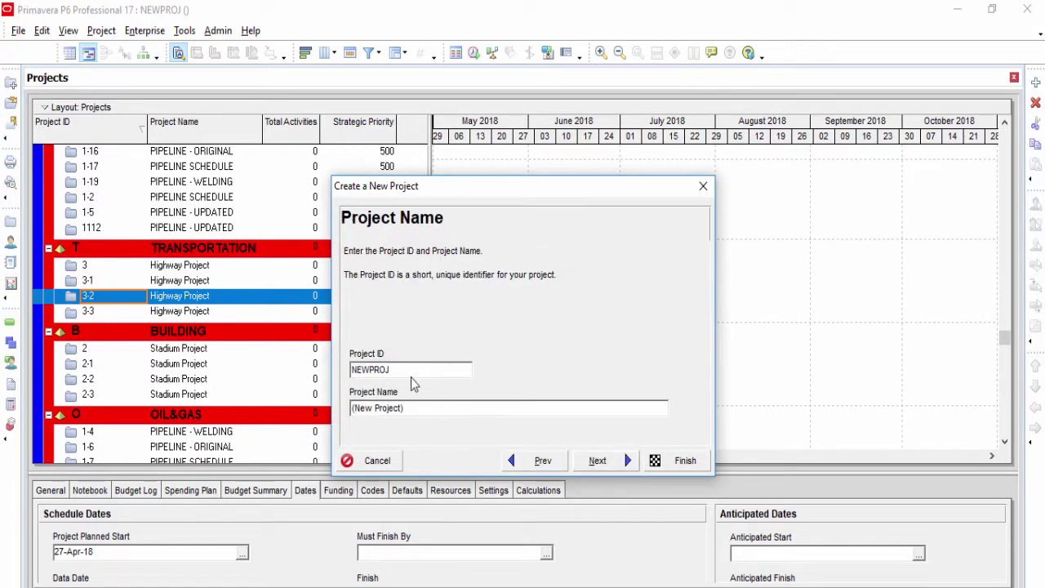
pyautogui.doubleClick(410, 374)
pyautogui.press('Delete')
pyautogui.press('Tab')
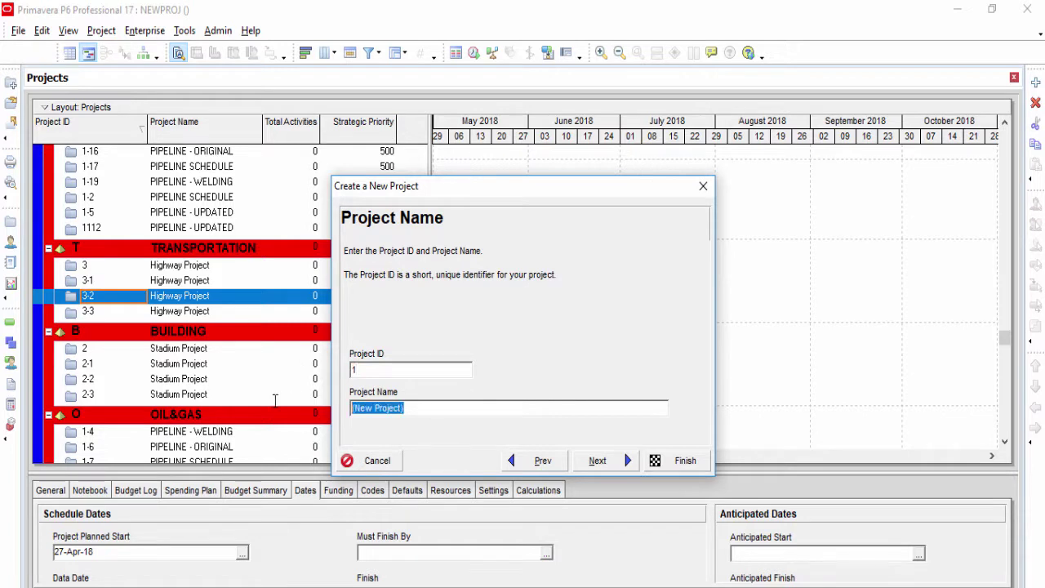
pyautogui.write('PI')
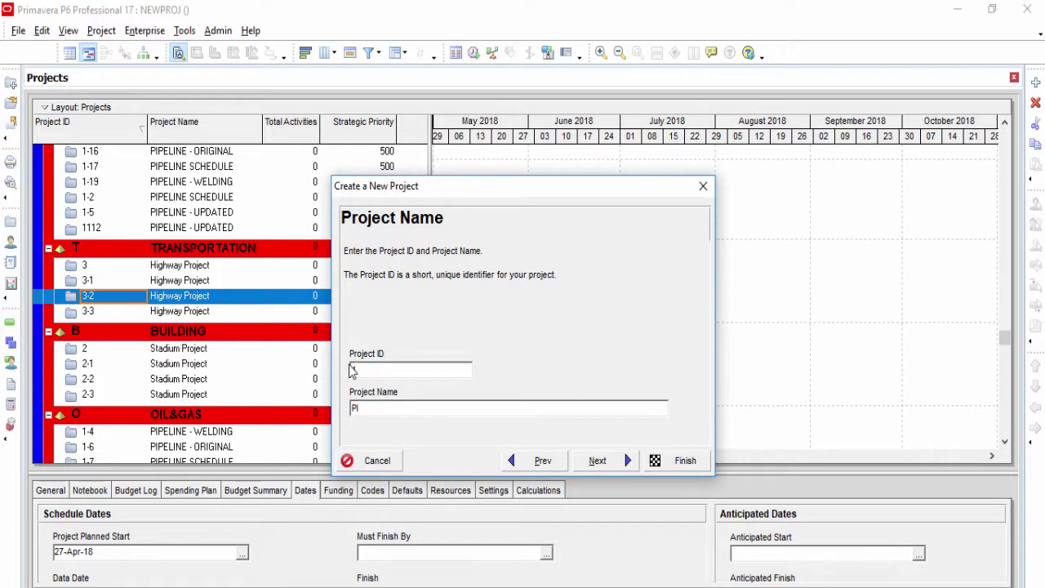
pyautogui.write('PELINE PROJECT')
pyautogui.click(352, 370)
pyautogui.write('1')
# Accept the 30-Apr-18 planned start and remaining wizard defaults to finish the project
pyautogui.click(594, 461)
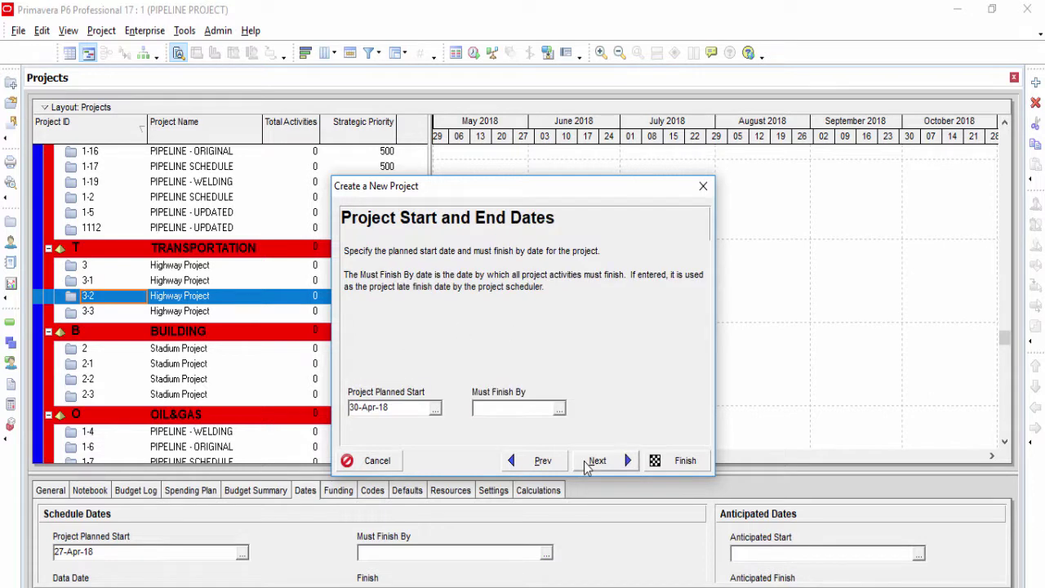
pyautogui.click(585, 461)
pyautogui.click(585, 462)
pyautogui.click(585, 461)
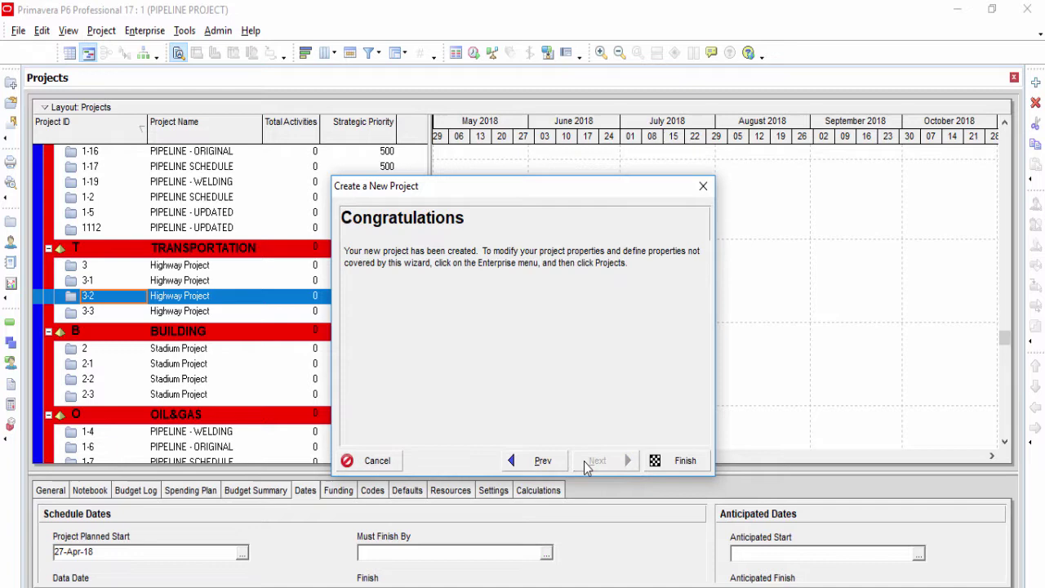
pyautogui.click(659, 462)
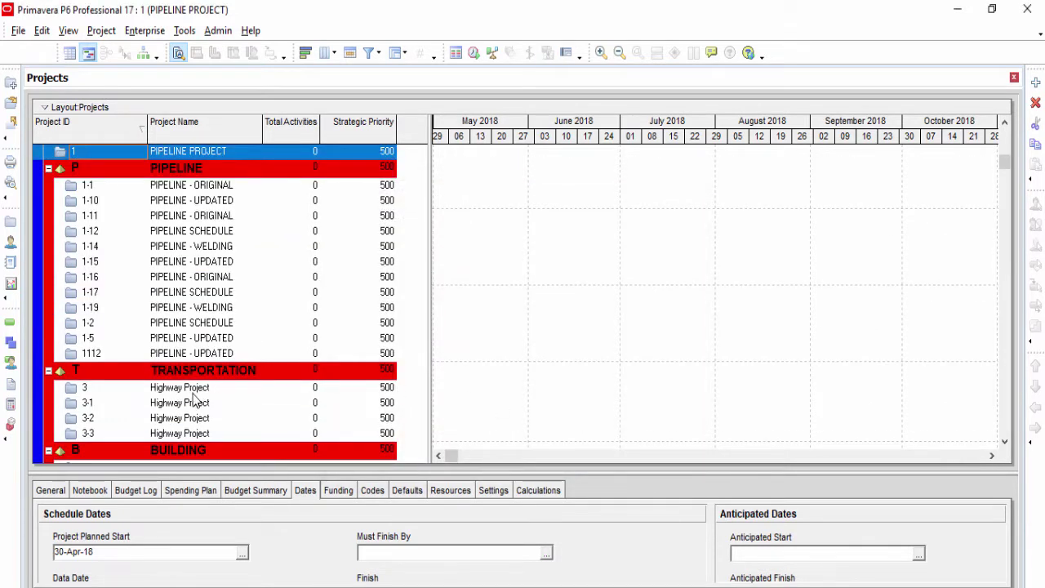
# Open PIPELINE PROJECT and display its WBS with only root element 1
pyautogui.click(148, 232)
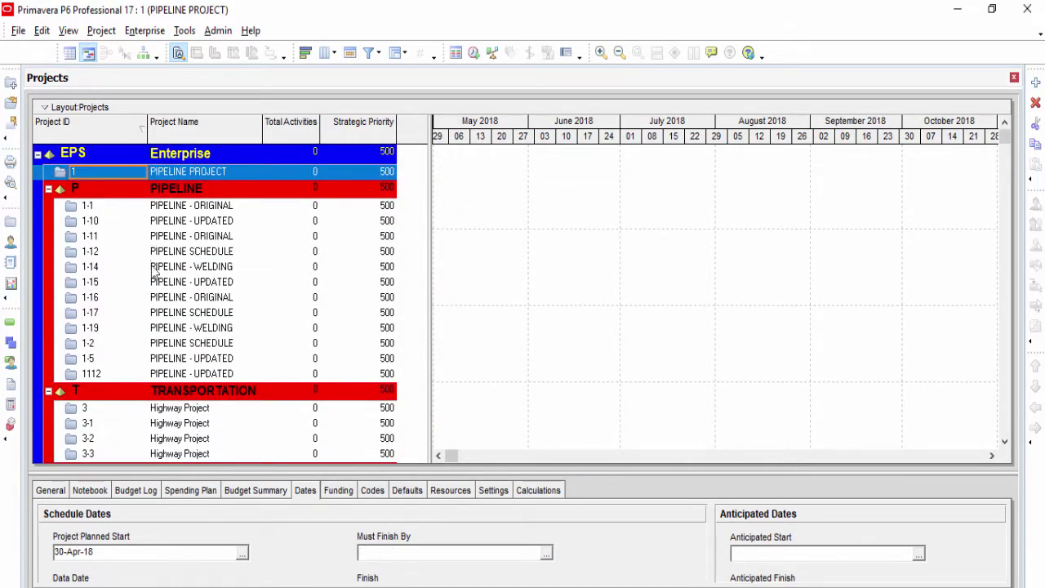
pyautogui.rightClick(91, 171)
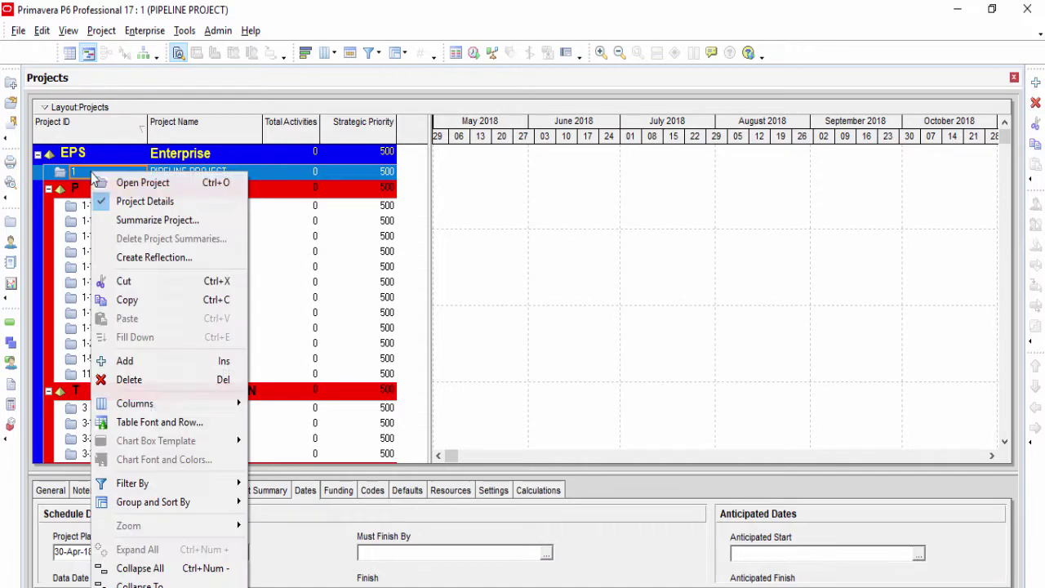
pyautogui.click(136, 183)
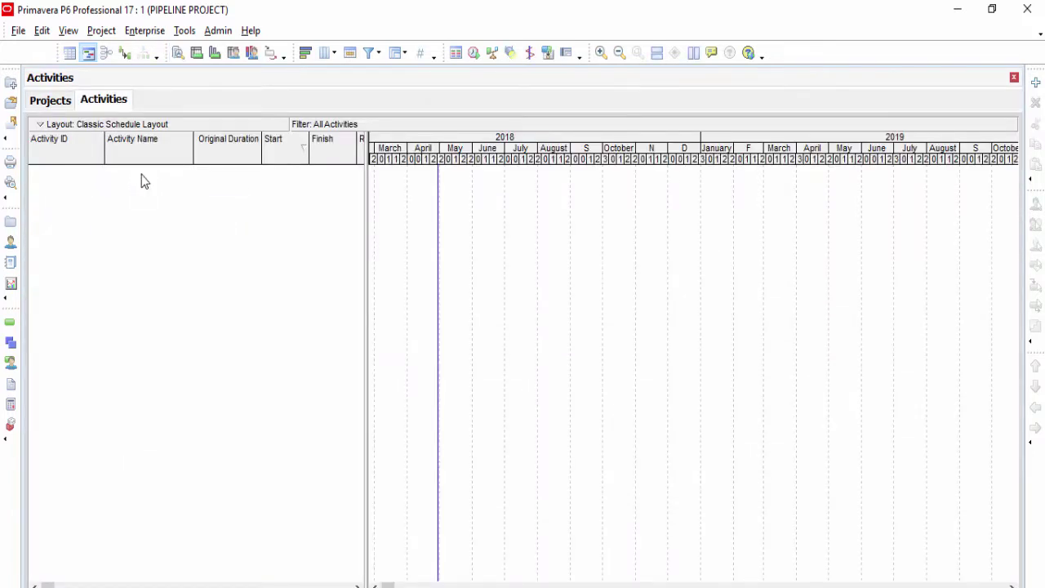
pyautogui.click(101, 33)
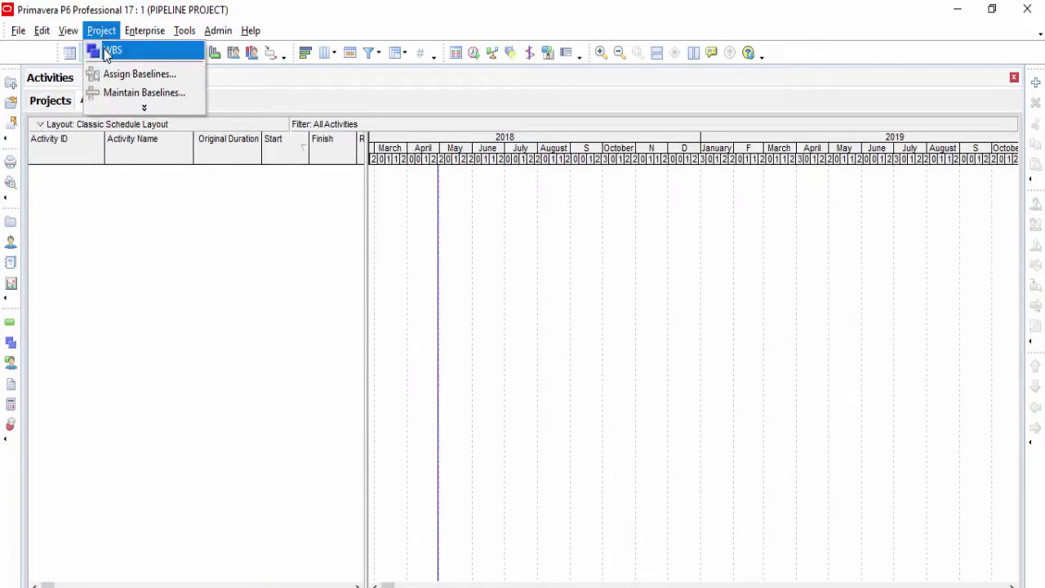
pyautogui.click(105, 49)
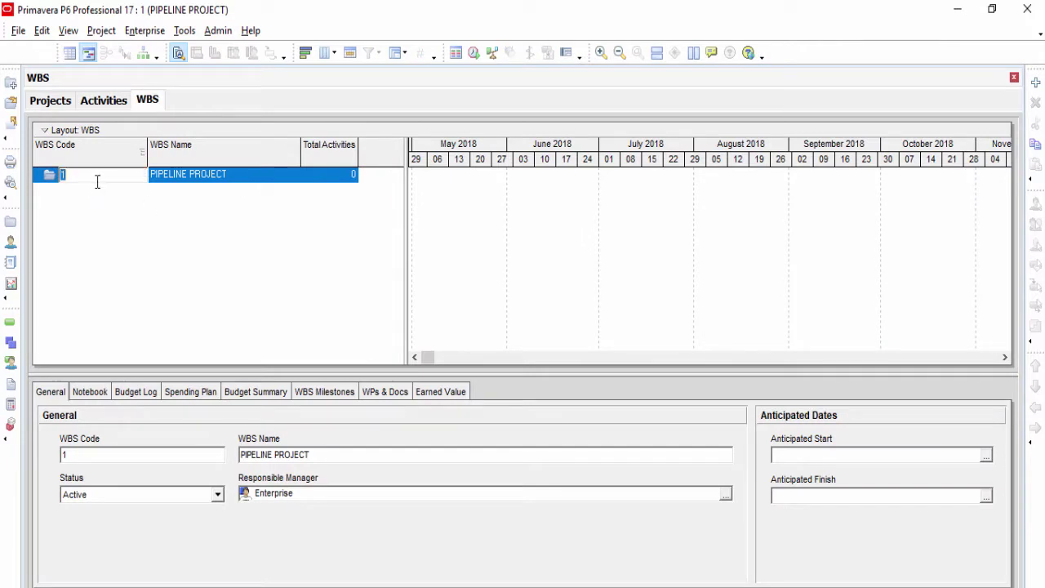
pyautogui.click(163, 183)
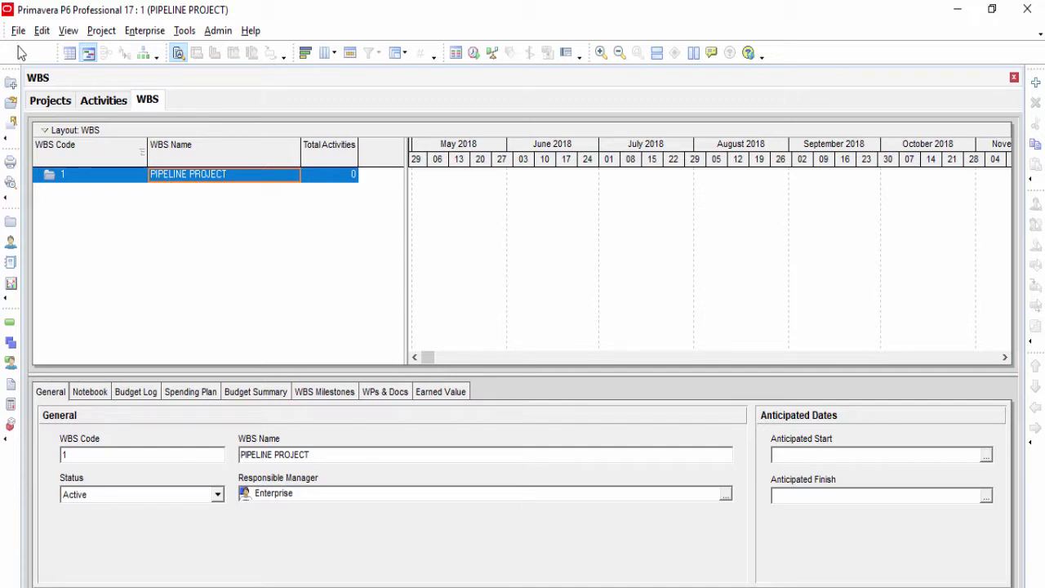
# Add WBS element 1.1 under PIPELINE PROJECT and child element 1.1.1 beneath it
pyautogui.click(46, 32)
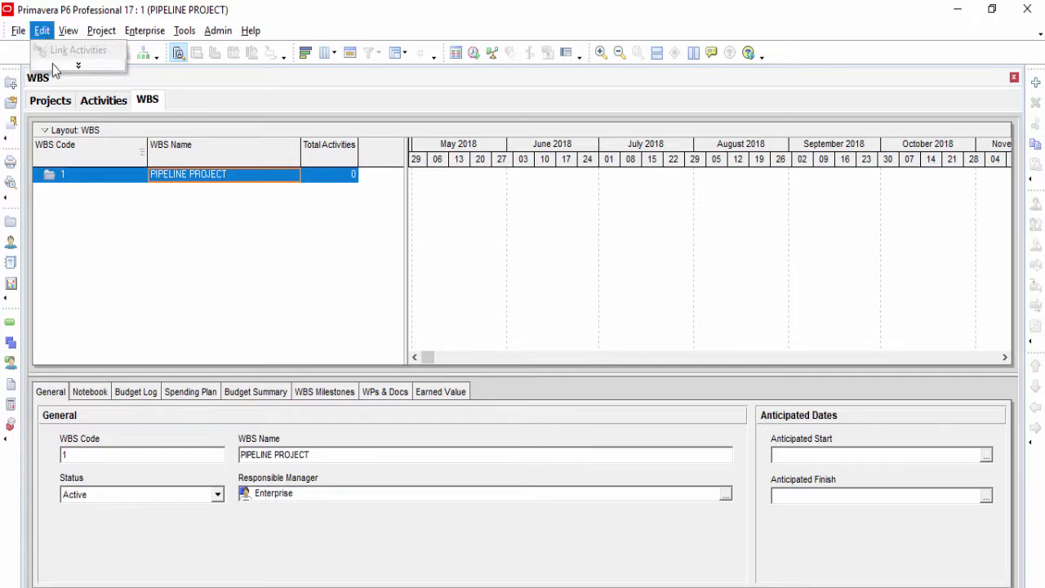
pyautogui.click(58, 134)
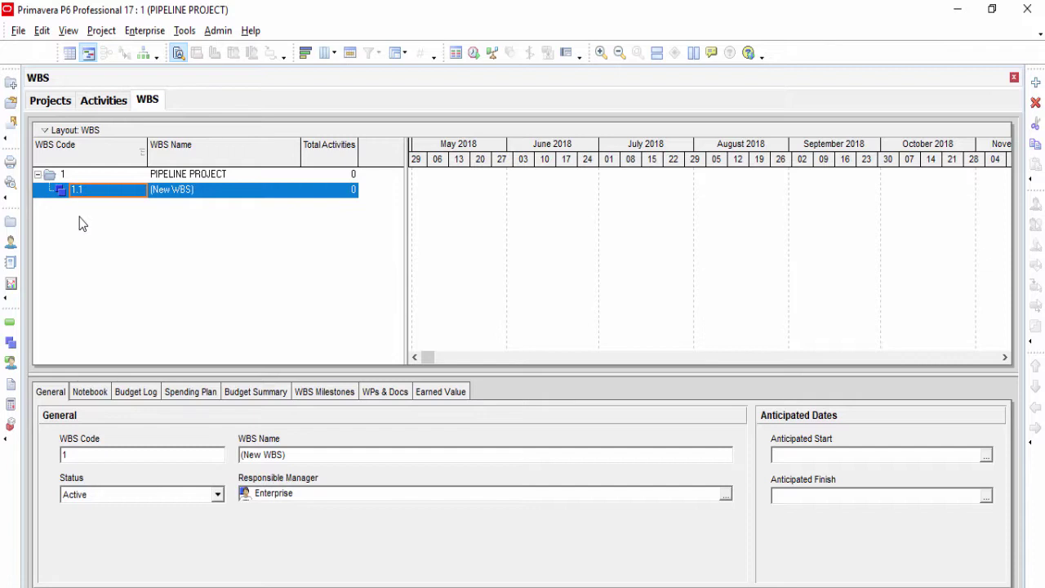
pyautogui.click(50, 32)
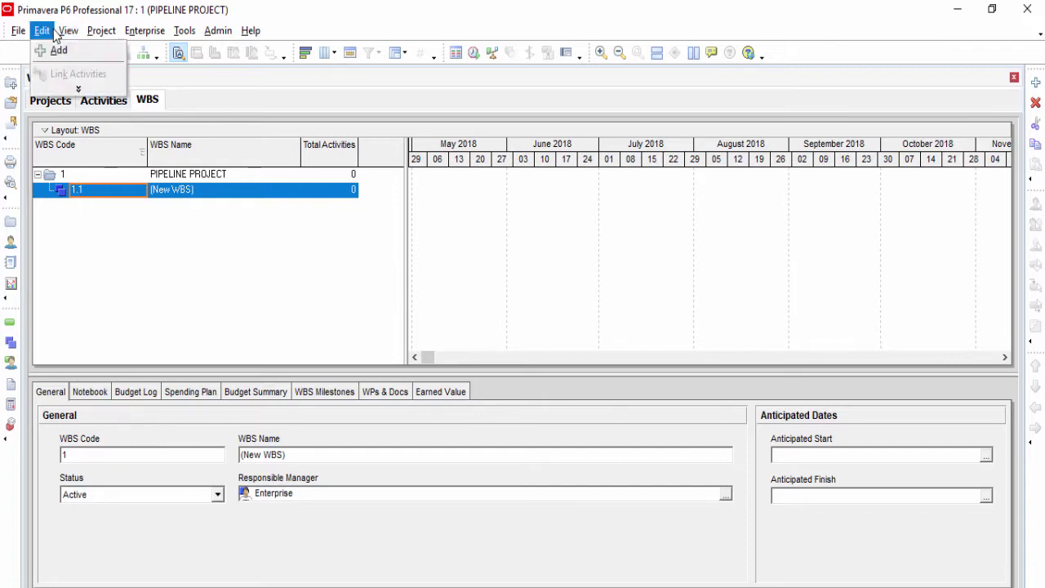
pyautogui.click(57, 50)
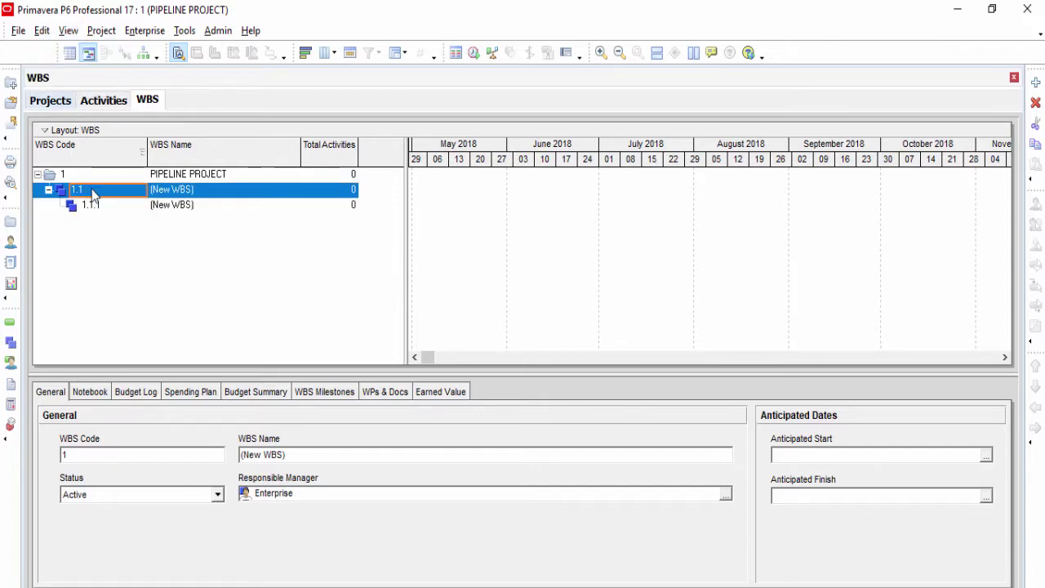
# Name WBS 1.1 'Engineering' and 1.1.1 'Design'
pyautogui.click(188, 191)
pyautogui.click(210, 191)
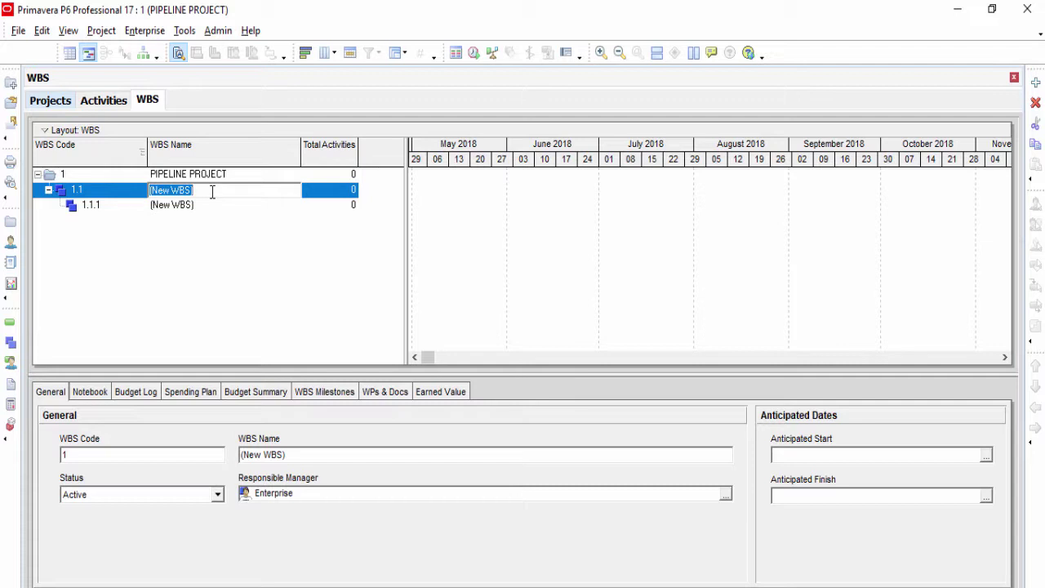
pyautogui.write('Eng')
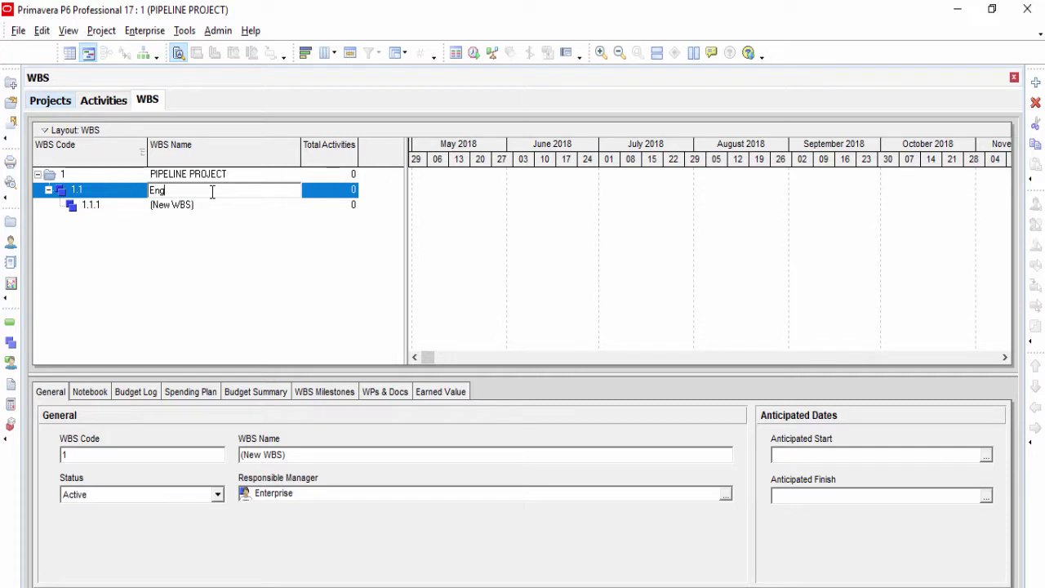
pyautogui.write('ineering')
pyautogui.press('Return')
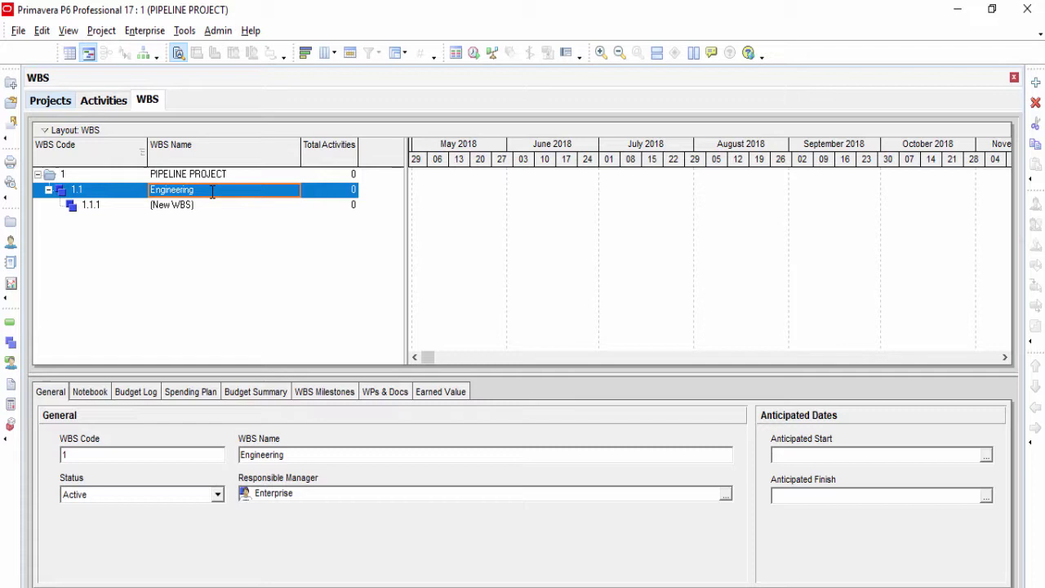
pyautogui.click(175, 205)
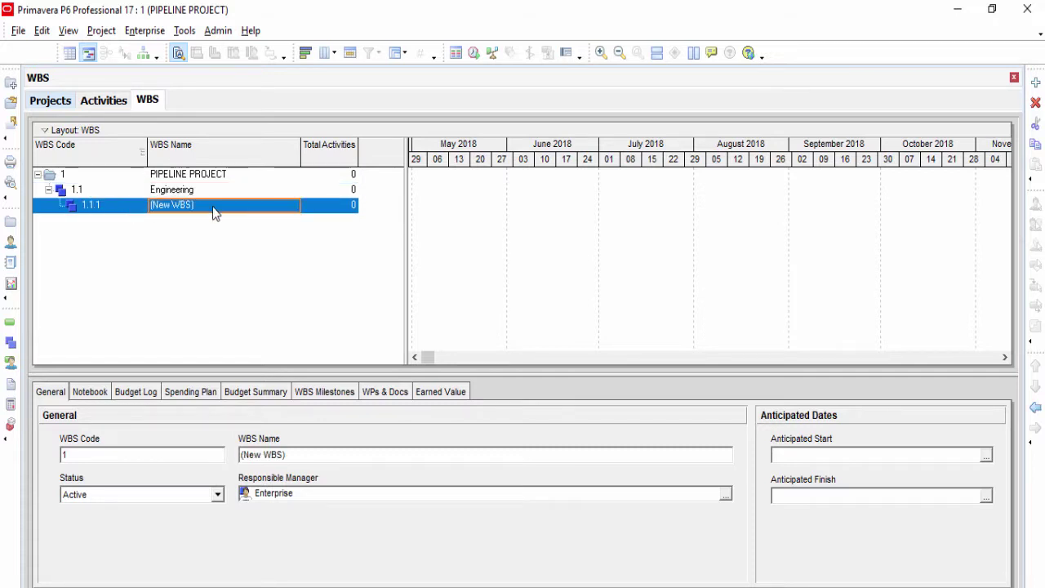
pyautogui.click(212, 208)
pyautogui.write('Des')
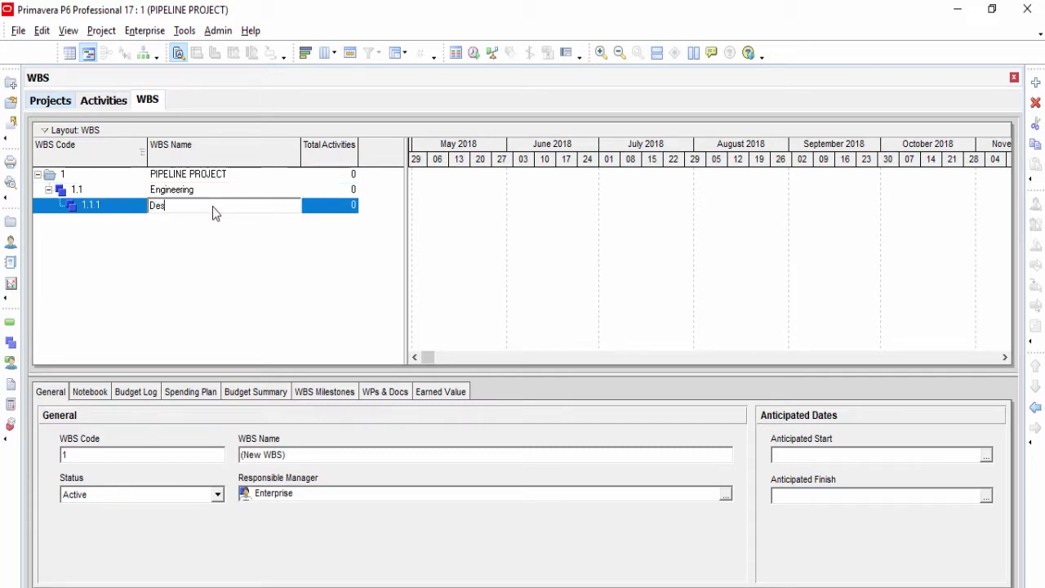
pyautogui.write('ign')
pyautogui.press('Return')
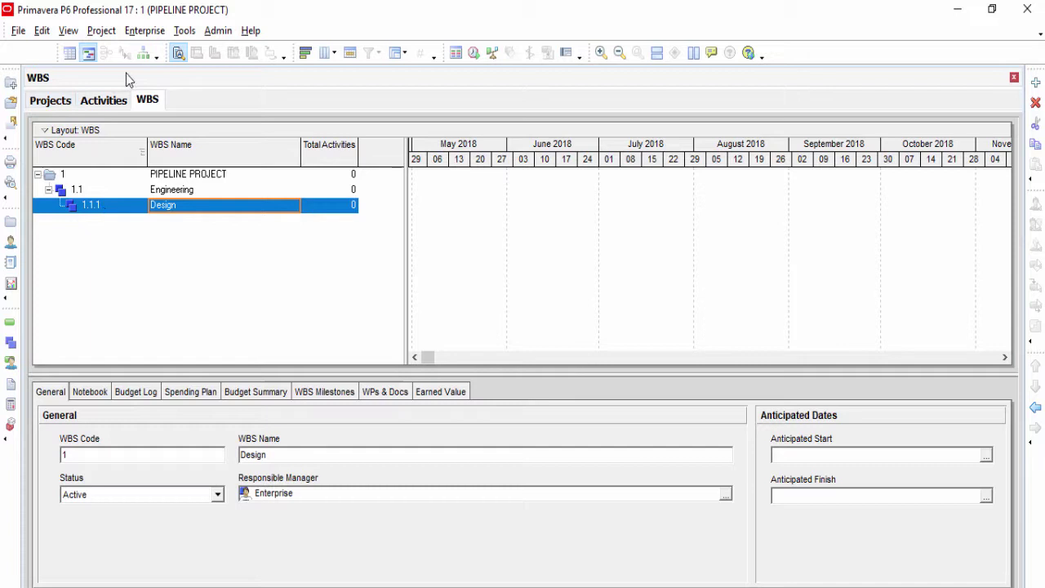
# Add a chain of nested new WBS elements beneath Design
pyautogui.click(42, 31)
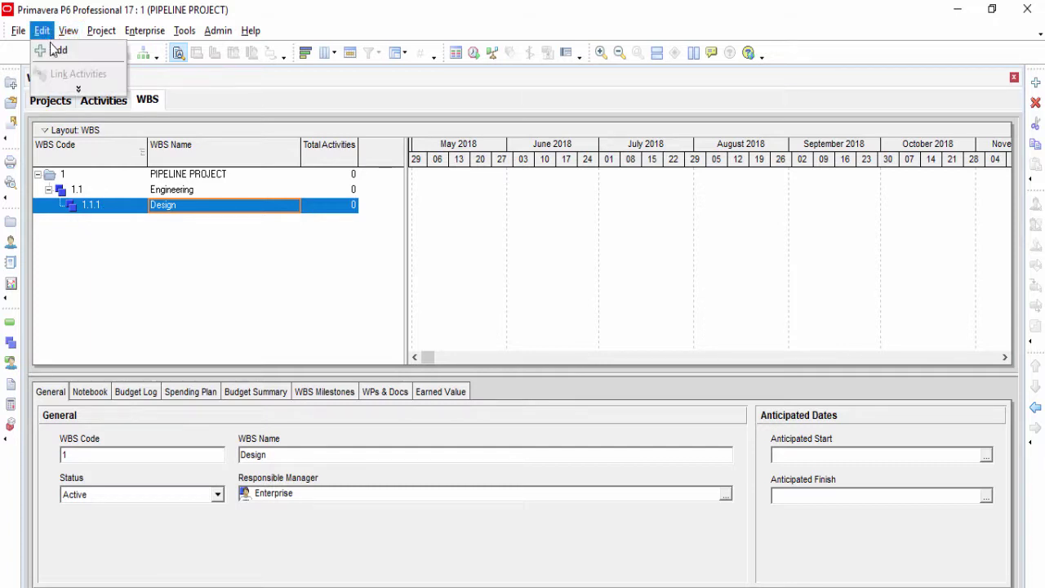
pyautogui.click(52, 49)
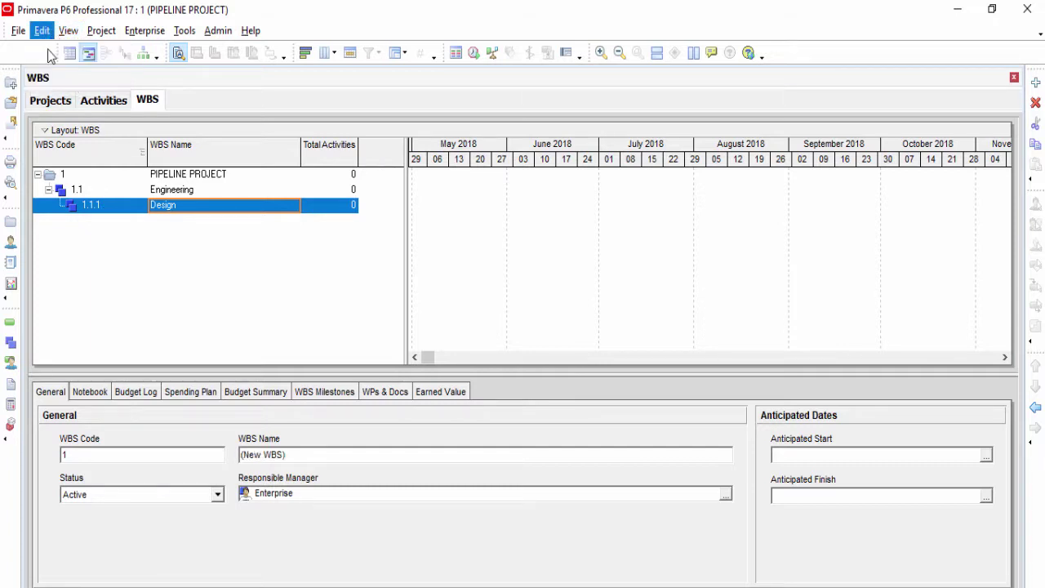
pyautogui.click(95, 263)
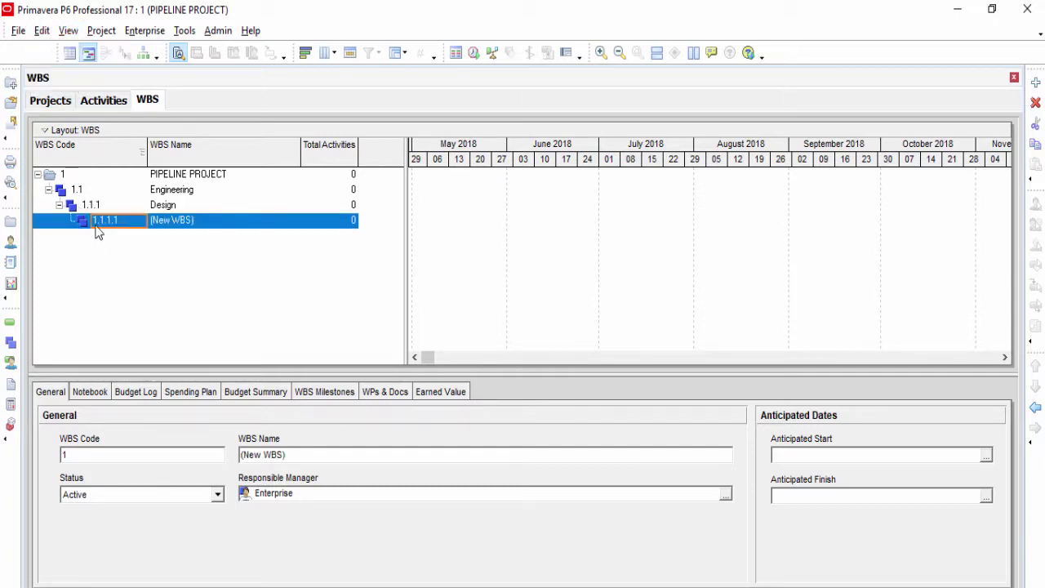
pyautogui.click(1035, 83)
pyautogui.click(1035, 83)
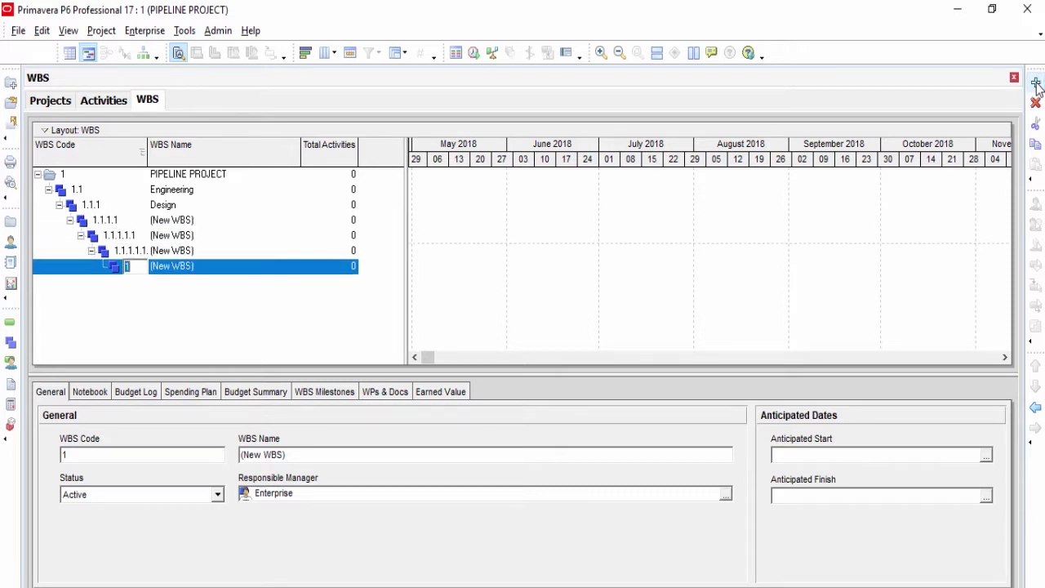
pyautogui.click(1035, 84)
pyautogui.click(1035, 84)
pyautogui.click(1035, 84)
# Outdent element 1.1.1.1 twice to become branch 1.2 and name it 'Procurement'
pyautogui.click(119, 220)
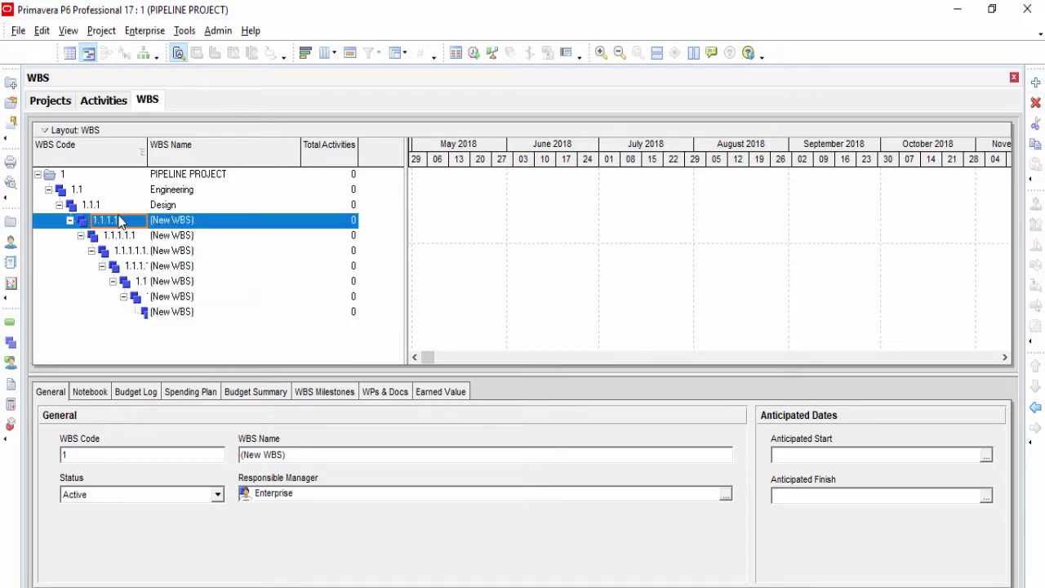
pyautogui.click(1035, 408)
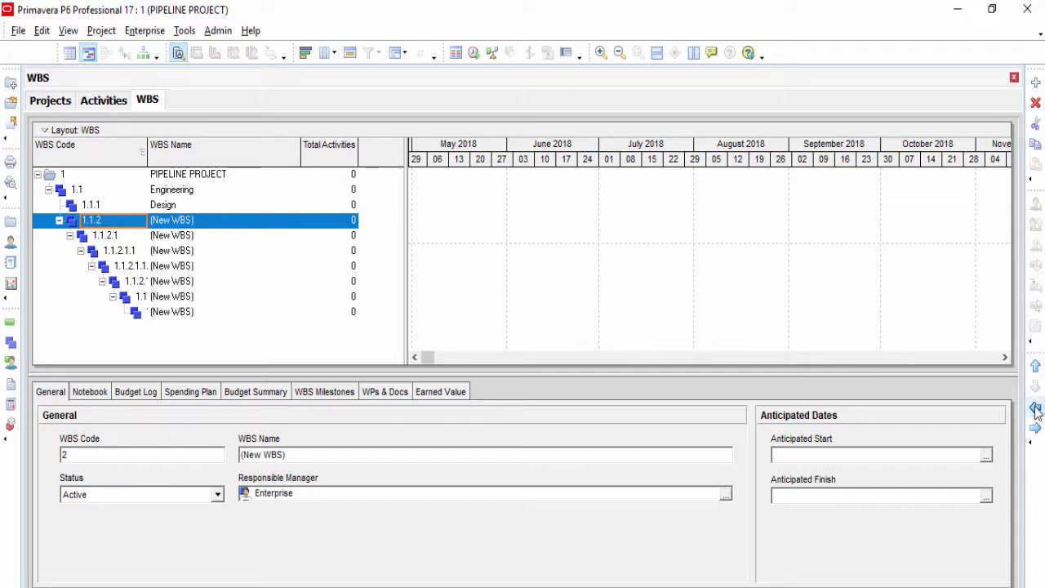
pyautogui.click(1035, 408)
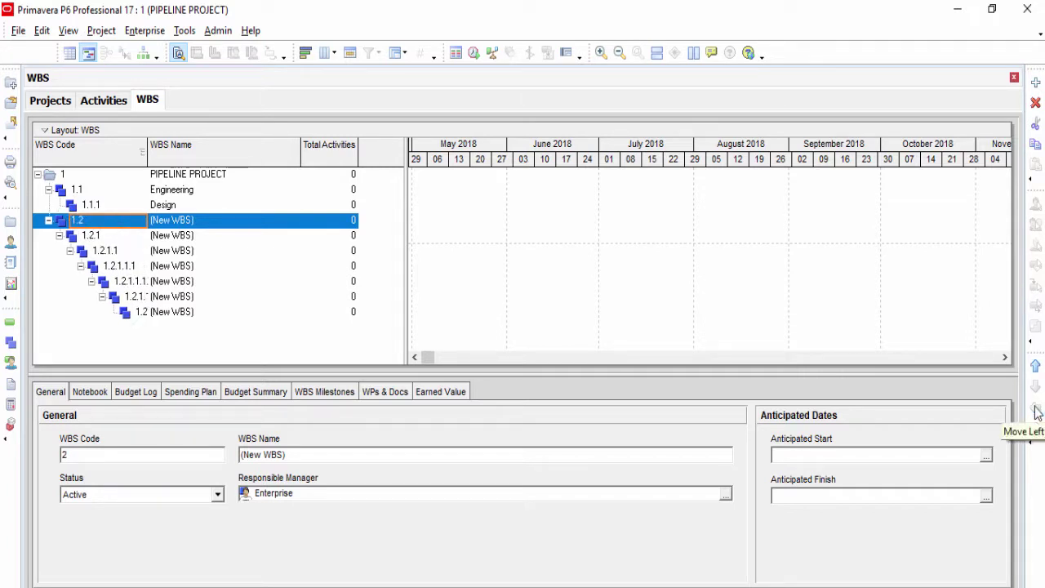
pyautogui.click(200, 227)
pyautogui.click(200, 227)
pyautogui.write('P')
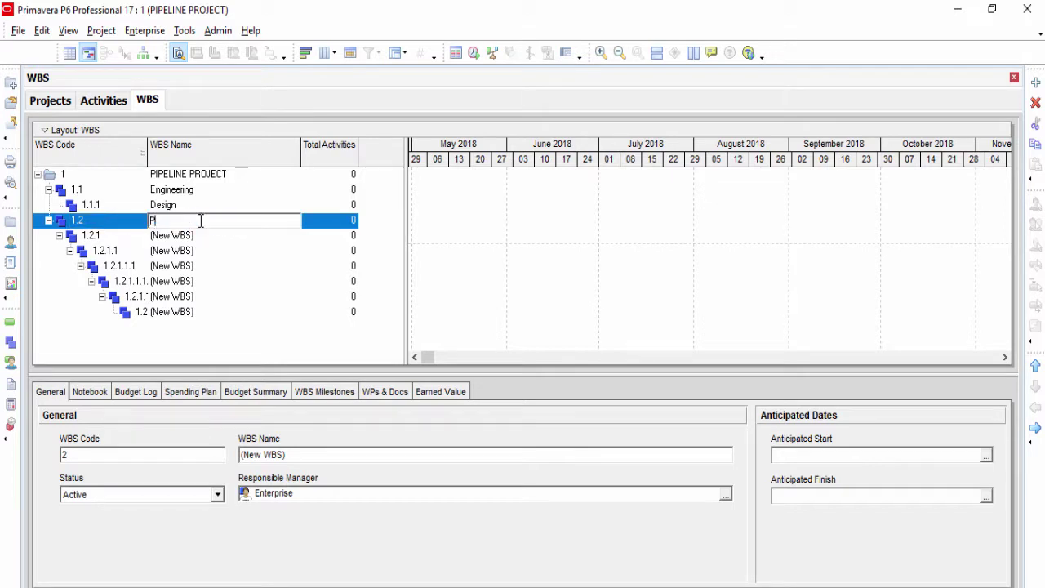
pyautogui.write('rocurement')
pyautogui.press('Return')
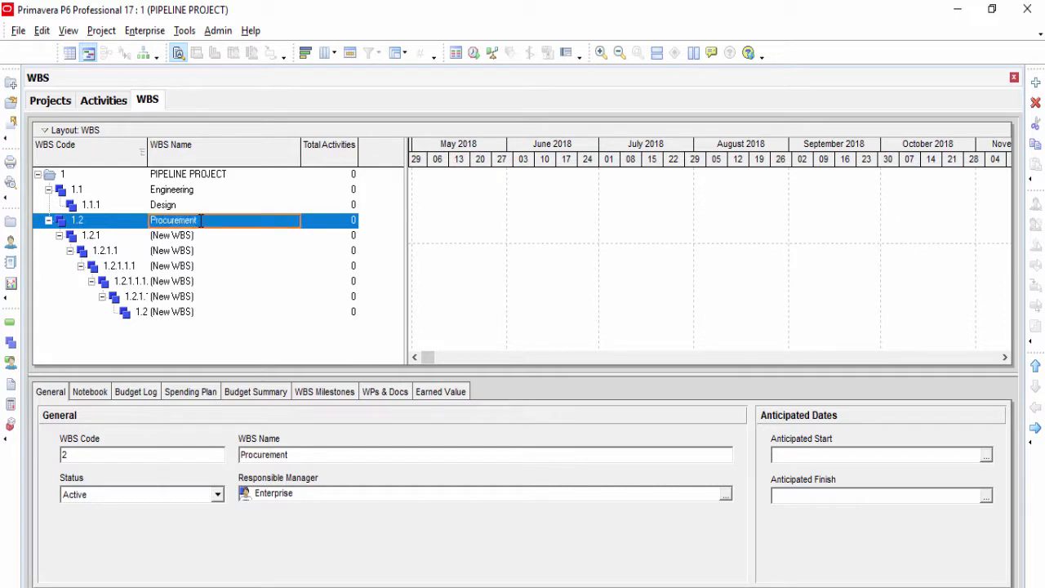
# Name 1.2.1 'Pipes' and 1.2.1.1 'Valves'
pyautogui.click(196, 241)
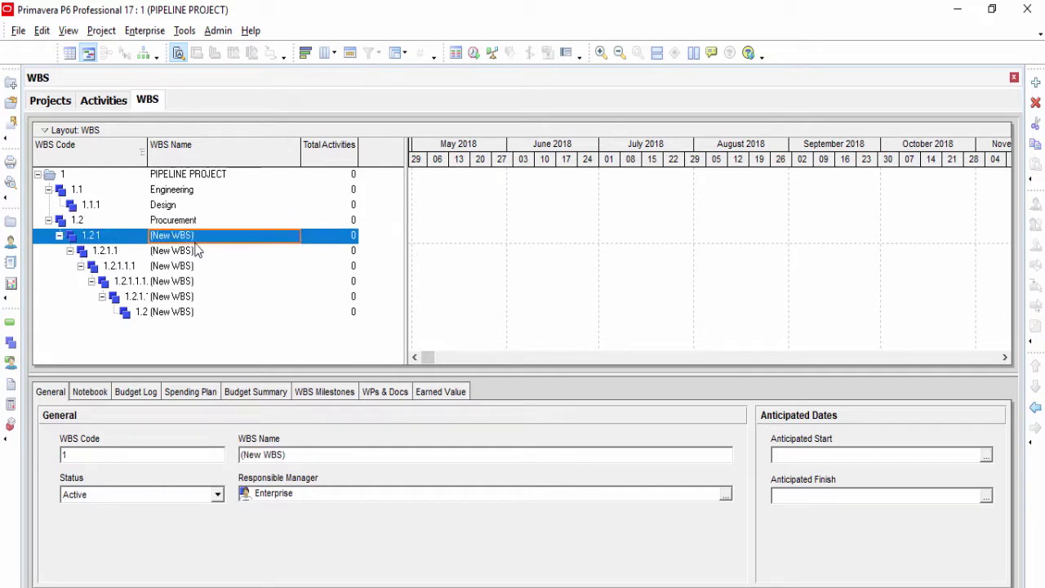
pyautogui.press('F2')
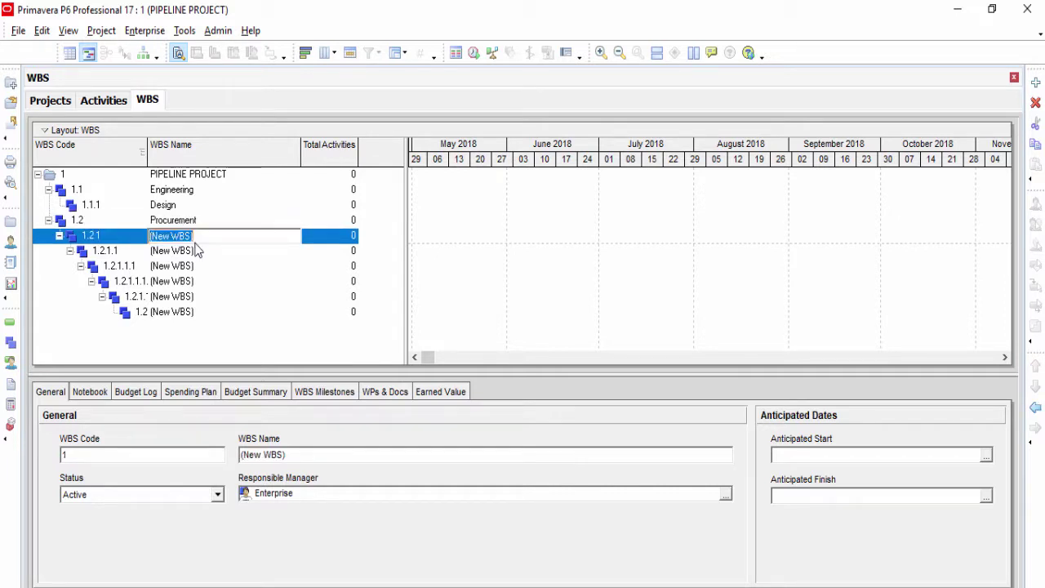
pyautogui.write('Pipes')
pyautogui.press('Return')
pyautogui.press('Down')
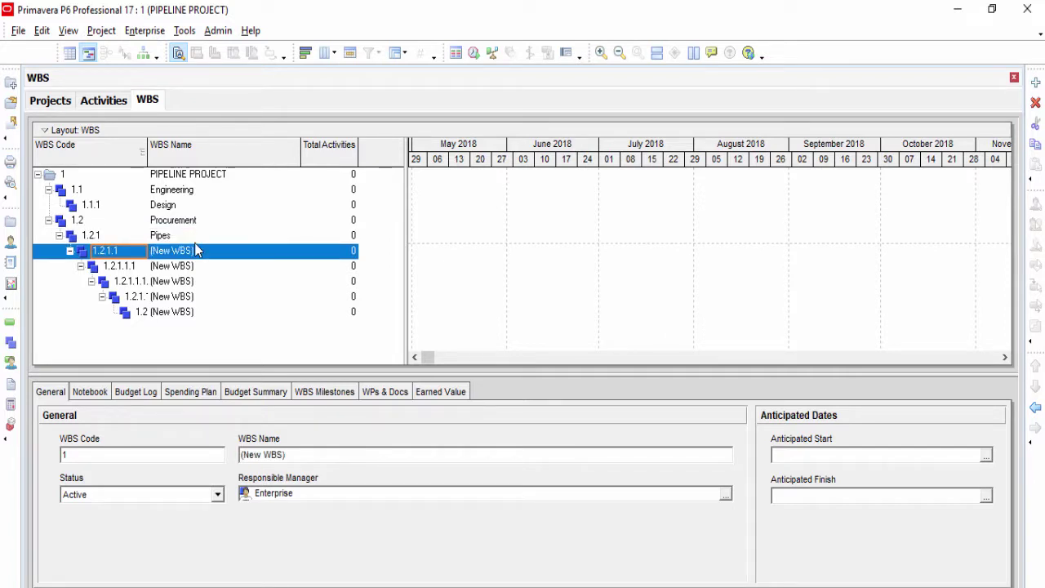
pyautogui.press('F2')
pyautogui.write('Va')
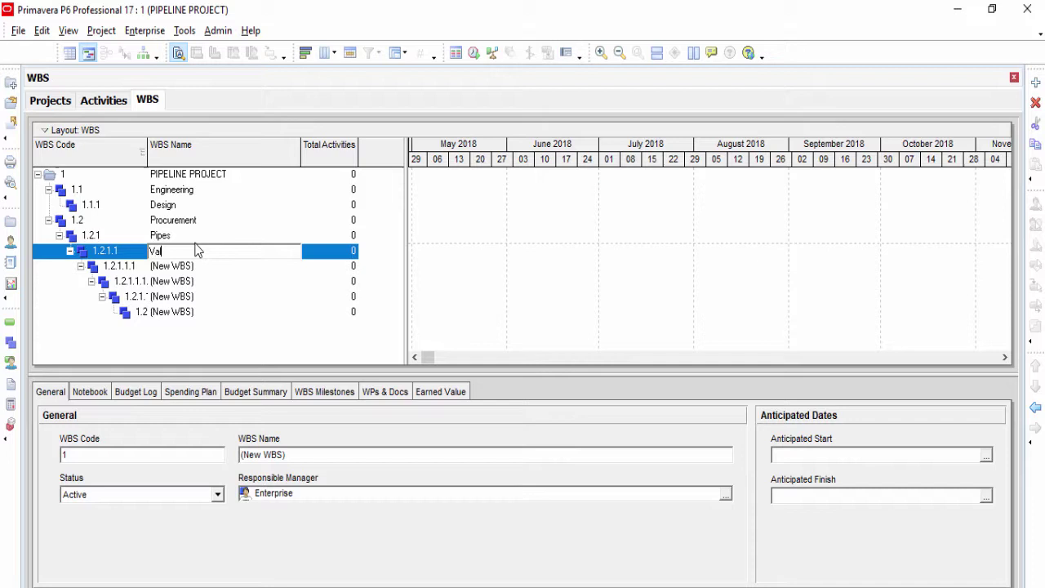
pyautogui.write('lves')
pyautogui.press('Return')
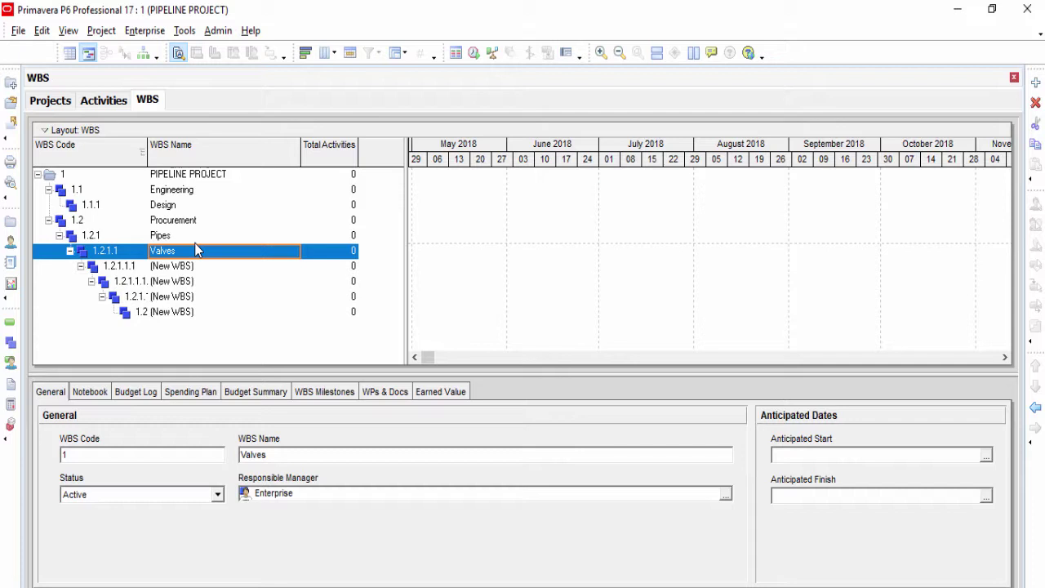
pyautogui.click(181, 267)
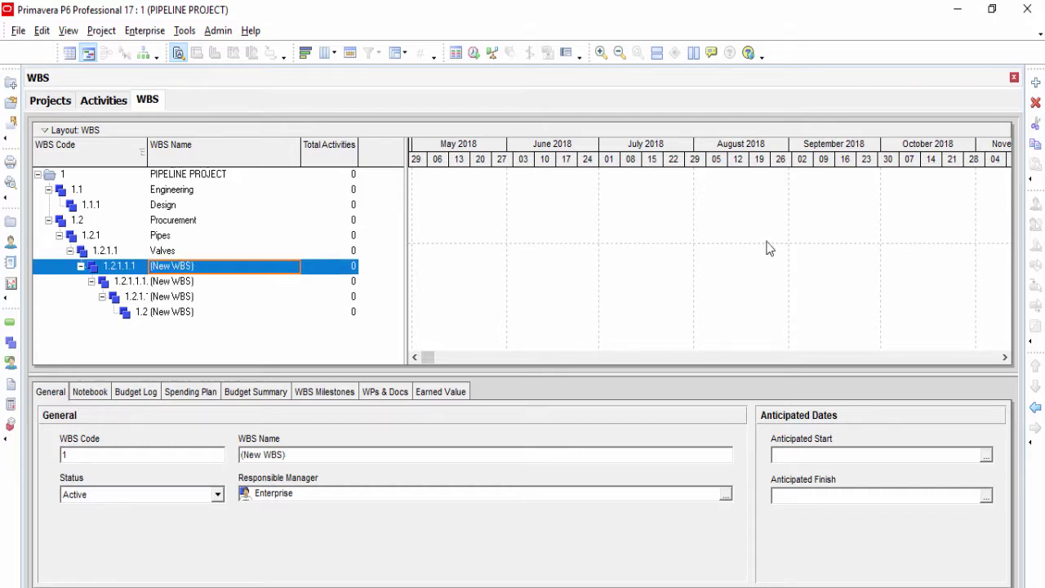
# Outdent the element below Valves to top-level branch 1.3 and name it 'Construction'
pyautogui.click(1035, 407)
pyautogui.click(1035, 407)
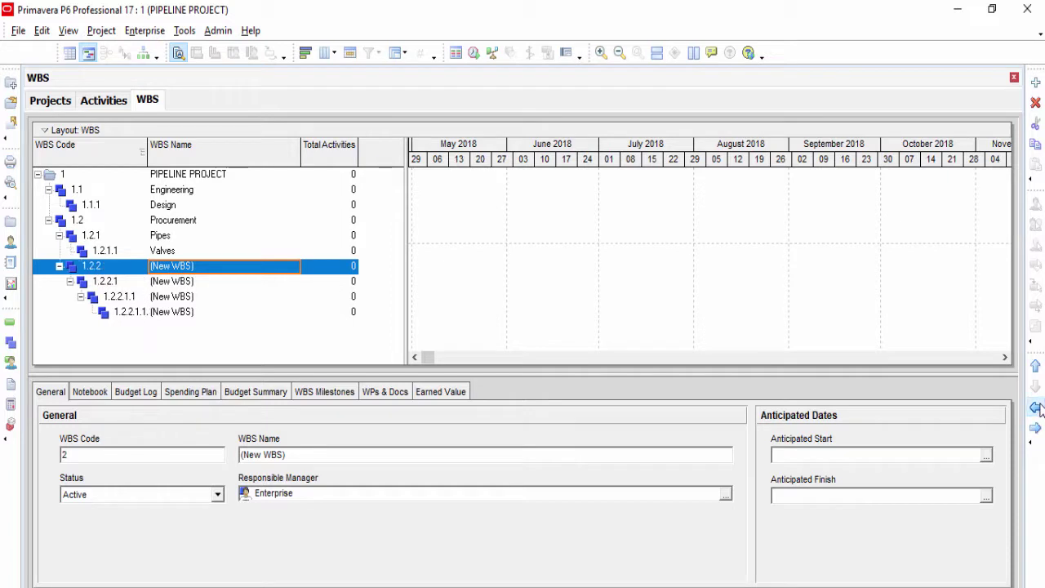
pyautogui.click(1035, 407)
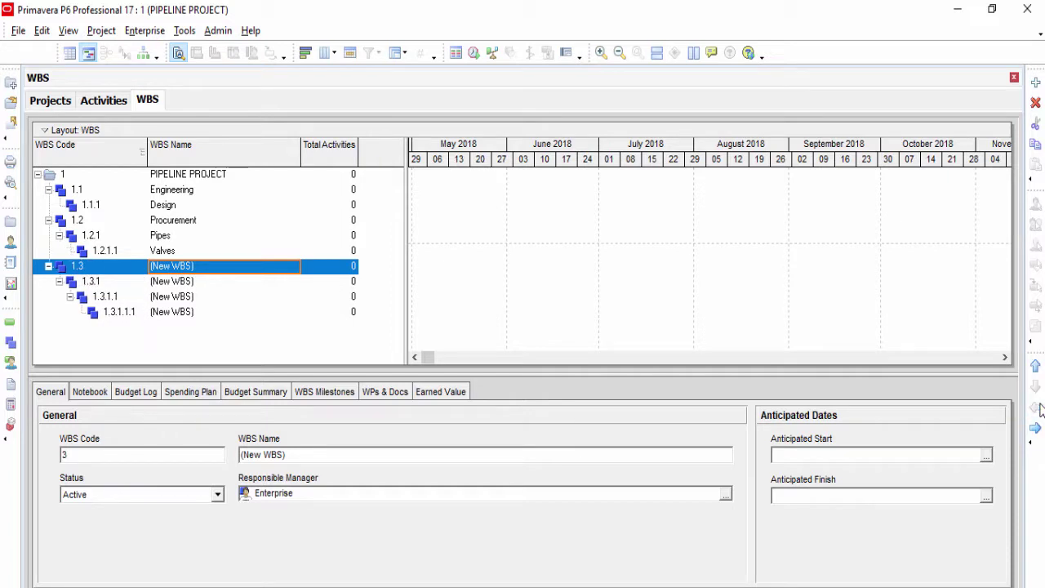
pyautogui.click(220, 266)
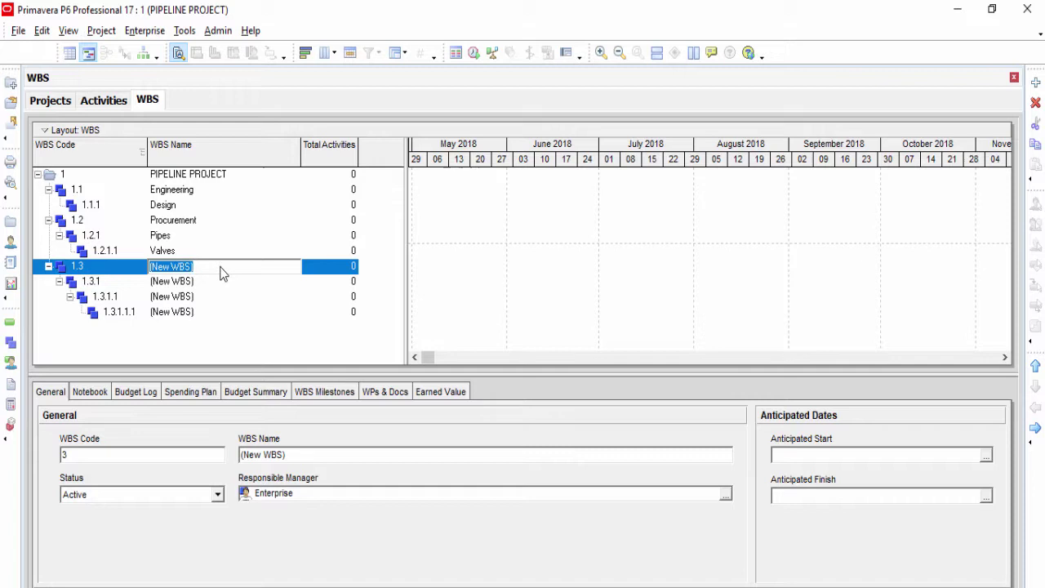
pyautogui.write('Construction')
pyautogui.press('Return')
# Name 1.3.1 'Block Valve Stations' and 1.3.1.1 'Pigging Station'
pyautogui.press('Down')
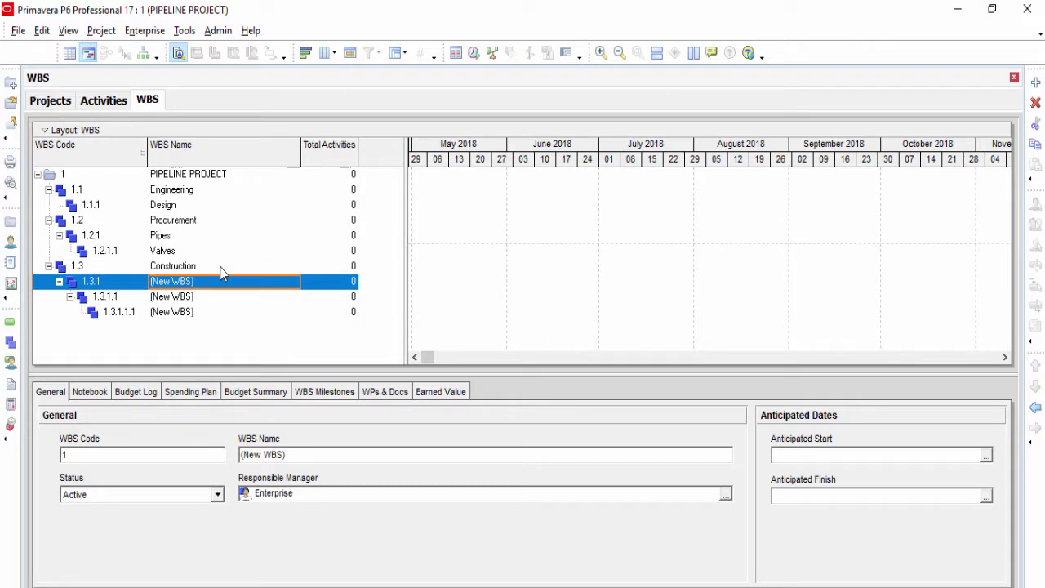
pyautogui.press('BackSpace')
pyautogui.write('B')
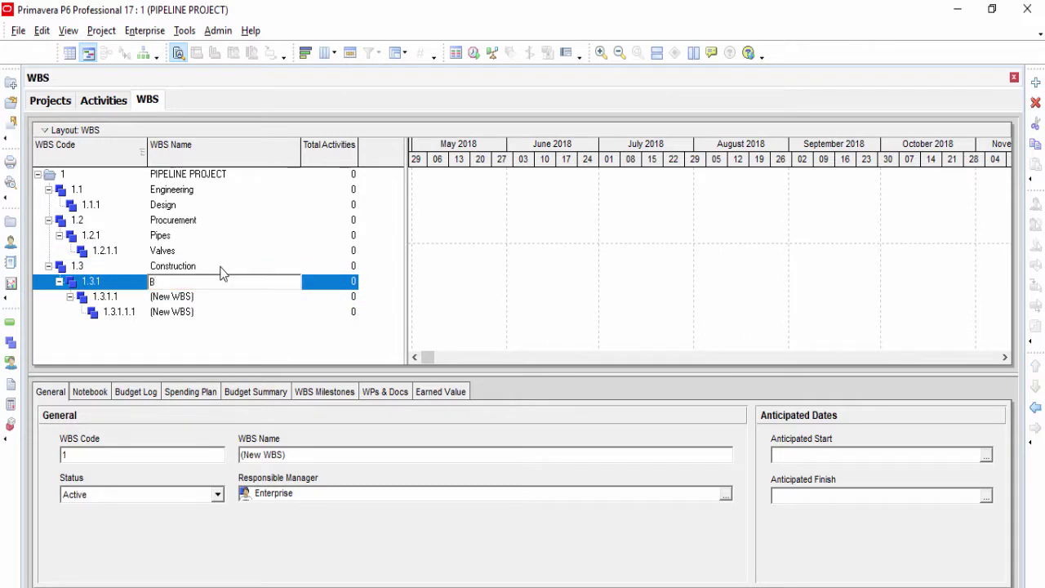
pyautogui.write('lock Valve Stations')
pyautogui.press('Return')
pyautogui.press('Down')
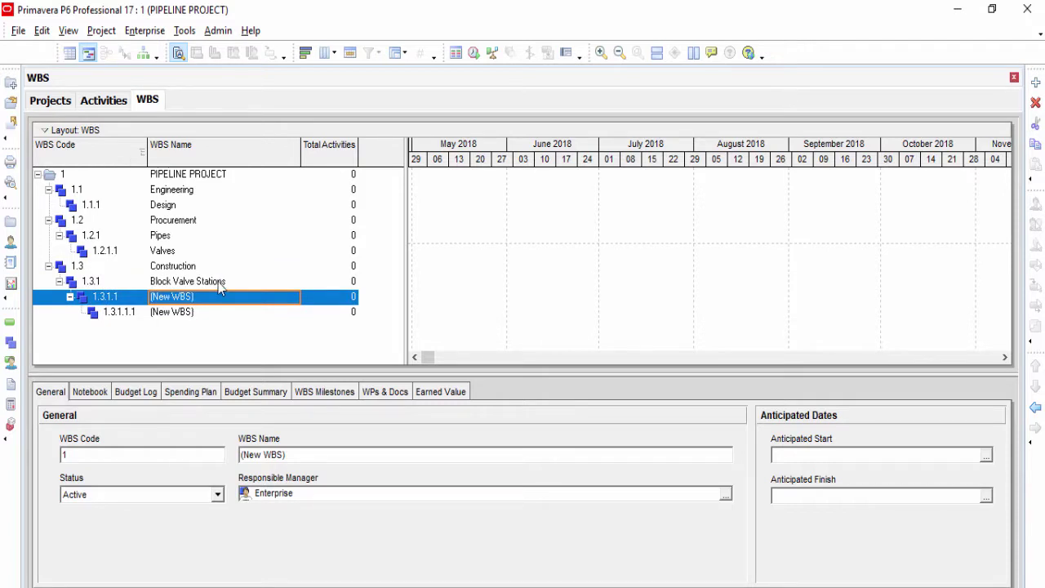
pyautogui.click(241, 302)
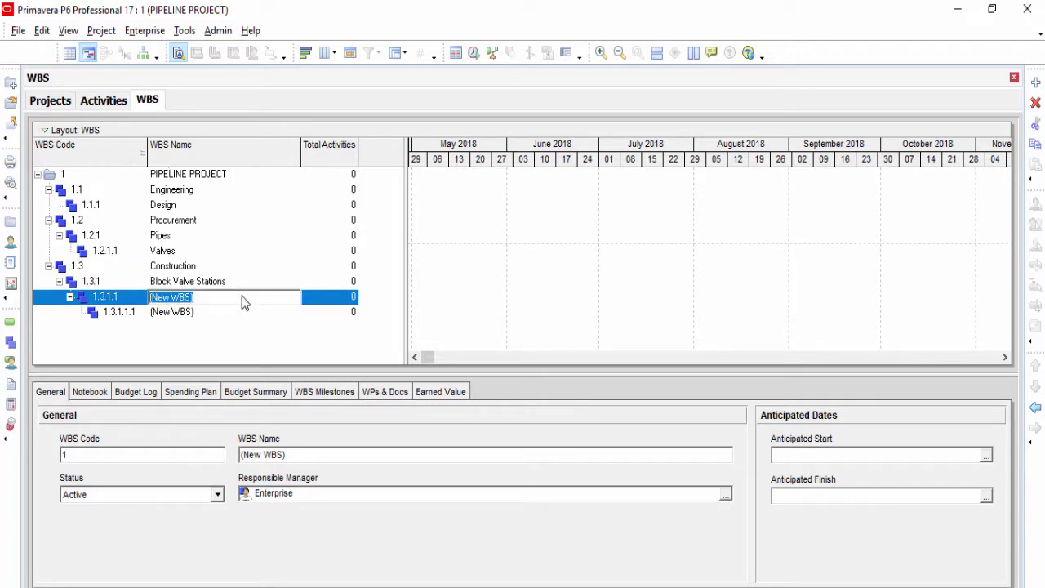
pyautogui.write('Pigging Station')
pyautogui.press('Return')
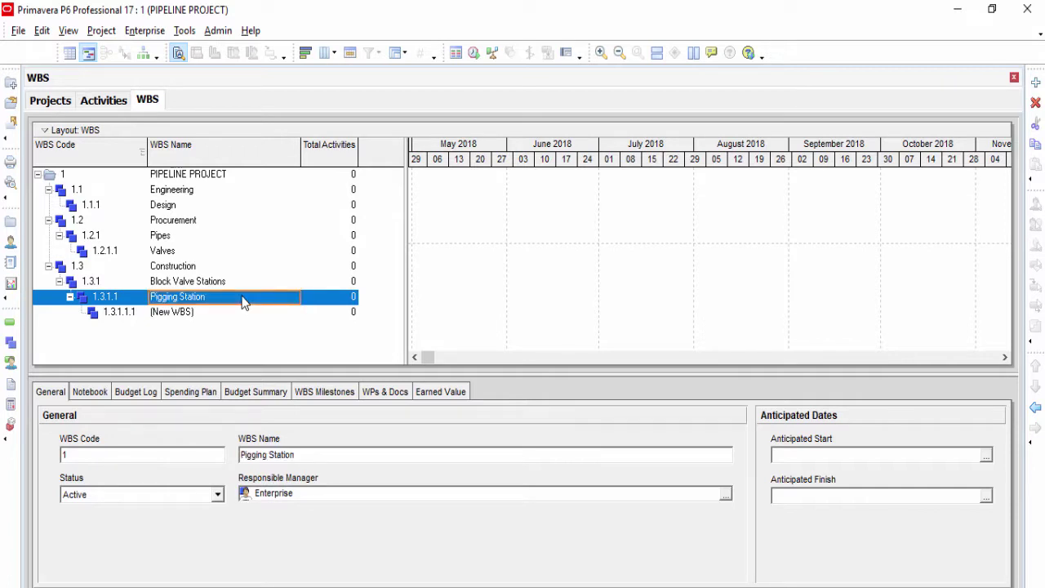
# Name the next element 'Mainline Construction' and outdent it to 1.3.1.2
pyautogui.doubleClick(230, 317)
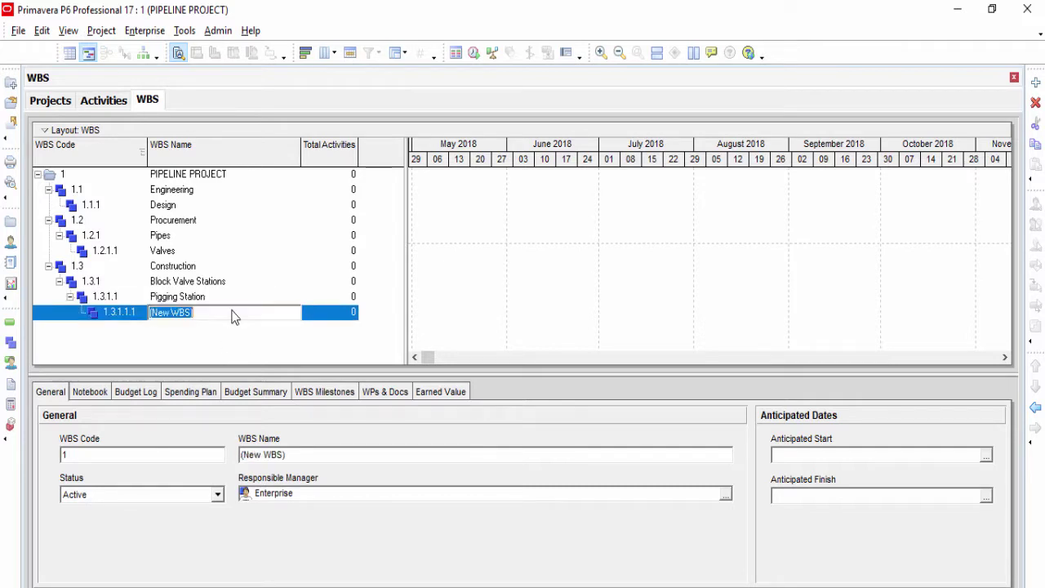
pyautogui.write('Mainline Co')
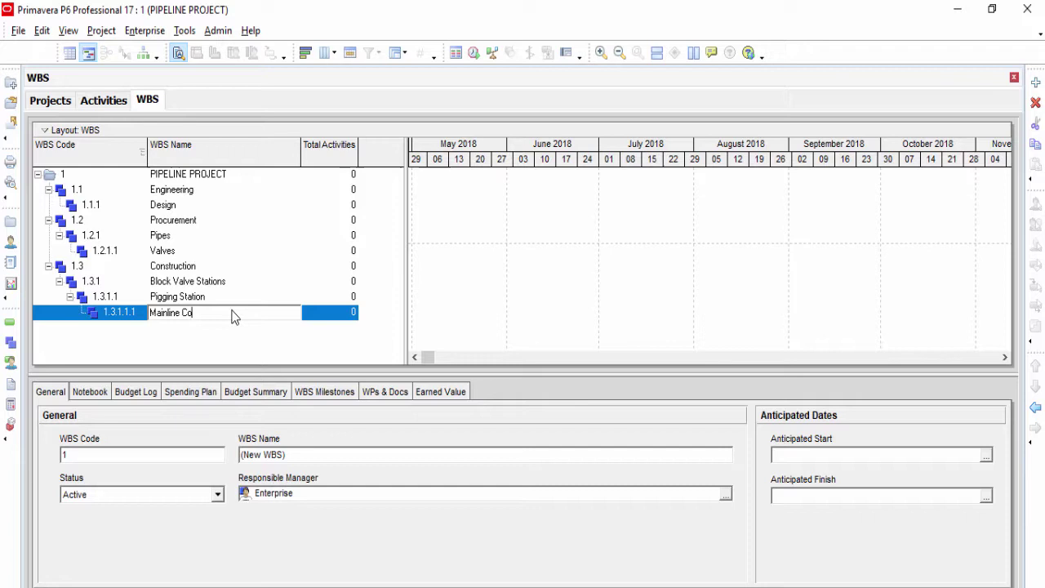
pyautogui.write('nstruction')
pyautogui.press('Return')
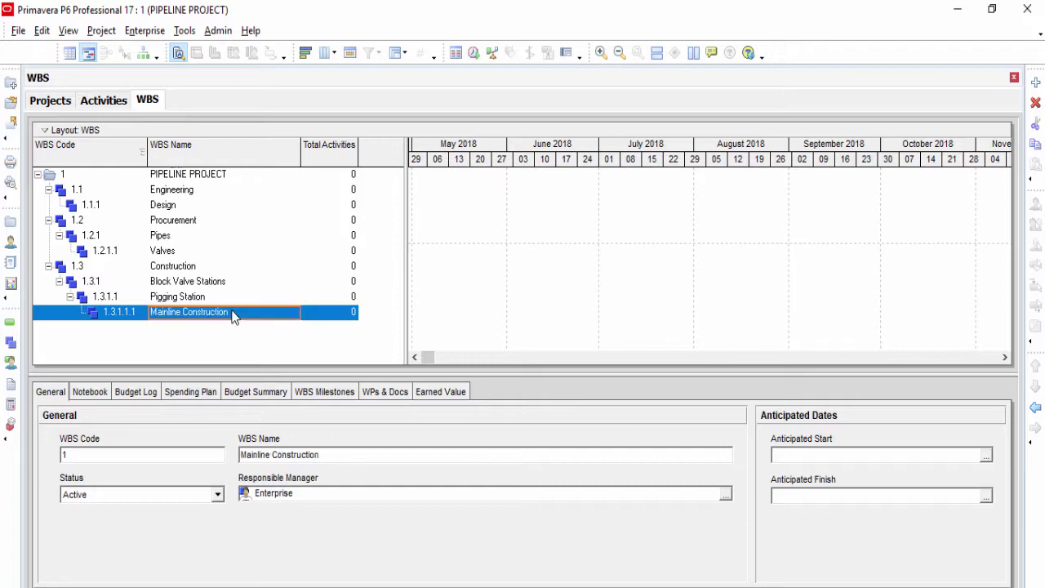
pyautogui.click(1035, 408)
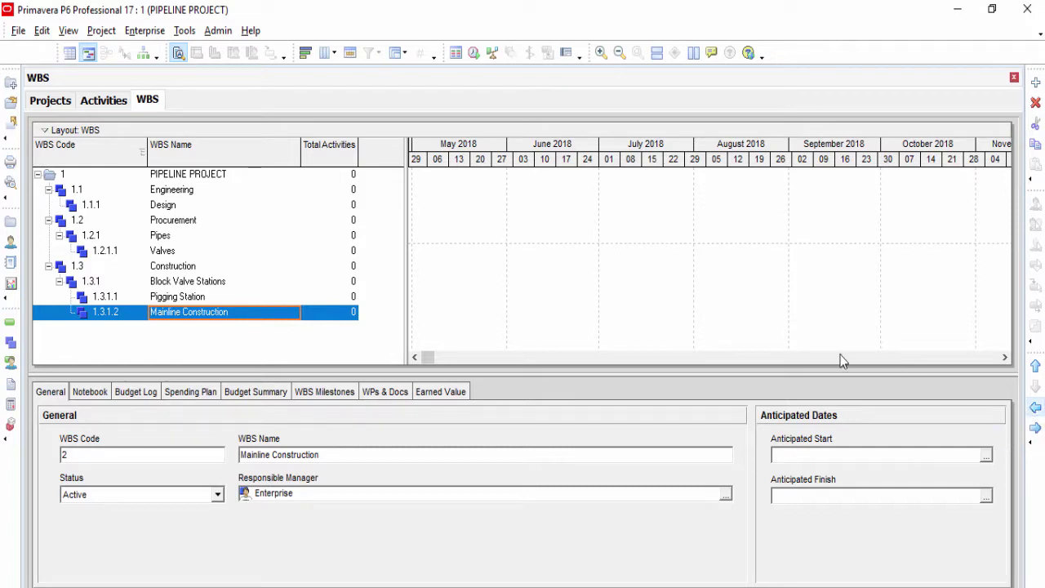
# Outdent Pigging Station and Mainline Construction under Construction, moving Mainline Construction up first
pyautogui.click(196, 282)
pyautogui.click(188, 300)
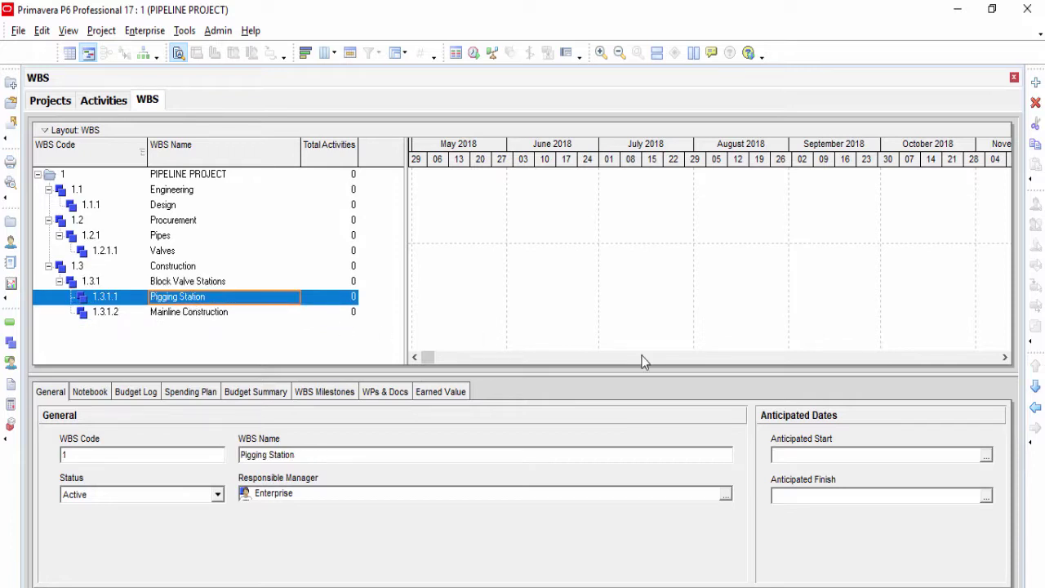
pyautogui.click(1035, 408)
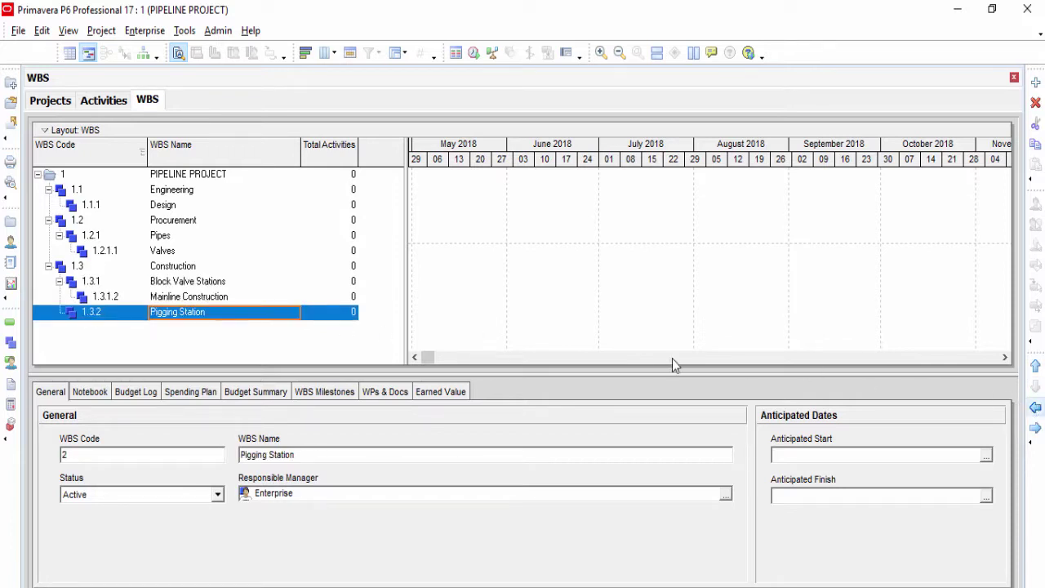
pyautogui.click(222, 300)
pyautogui.click(1035, 408)
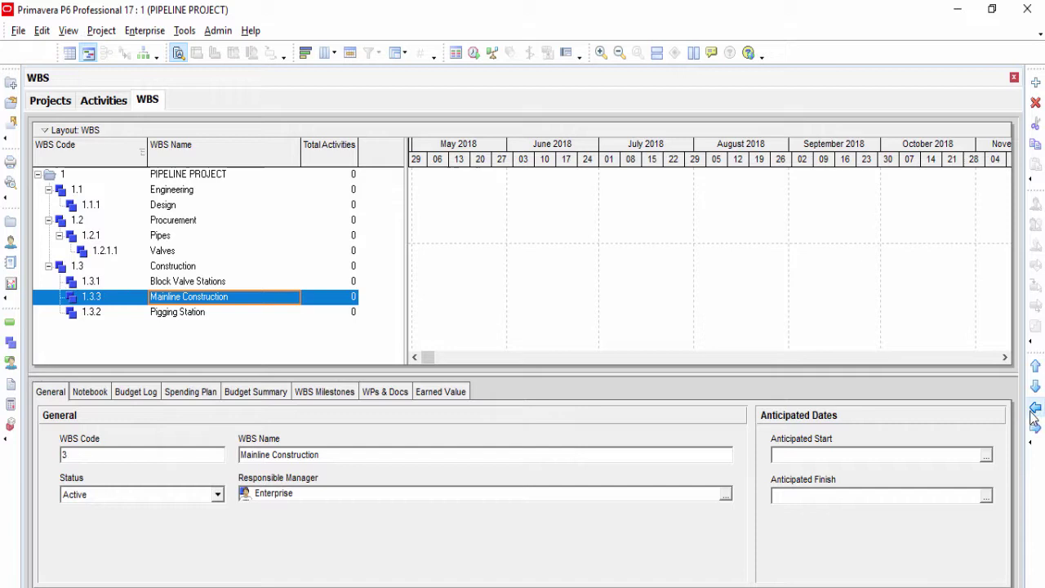
pyautogui.click(114, 299)
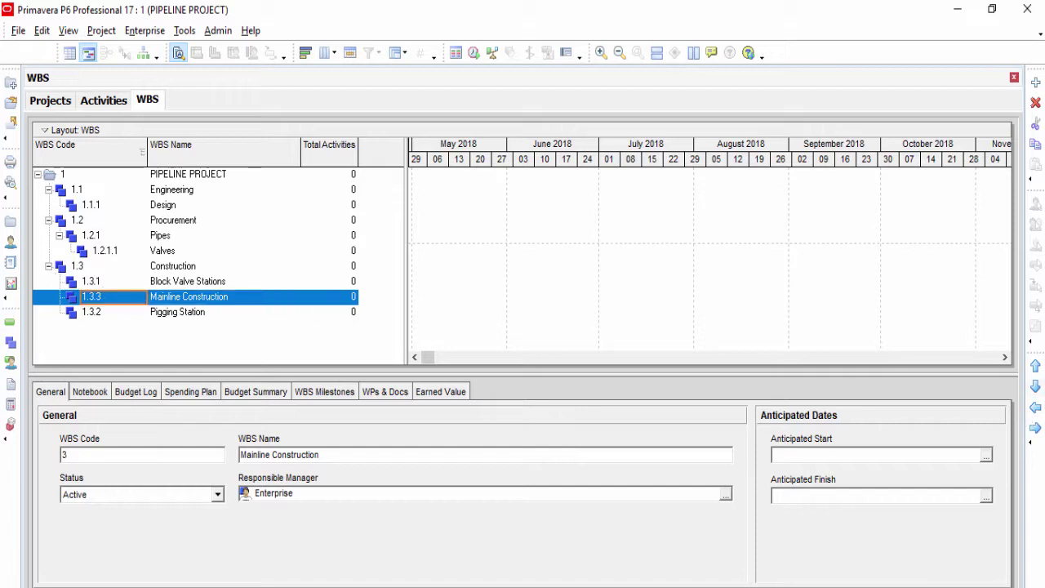
pyautogui.click(1035, 365)
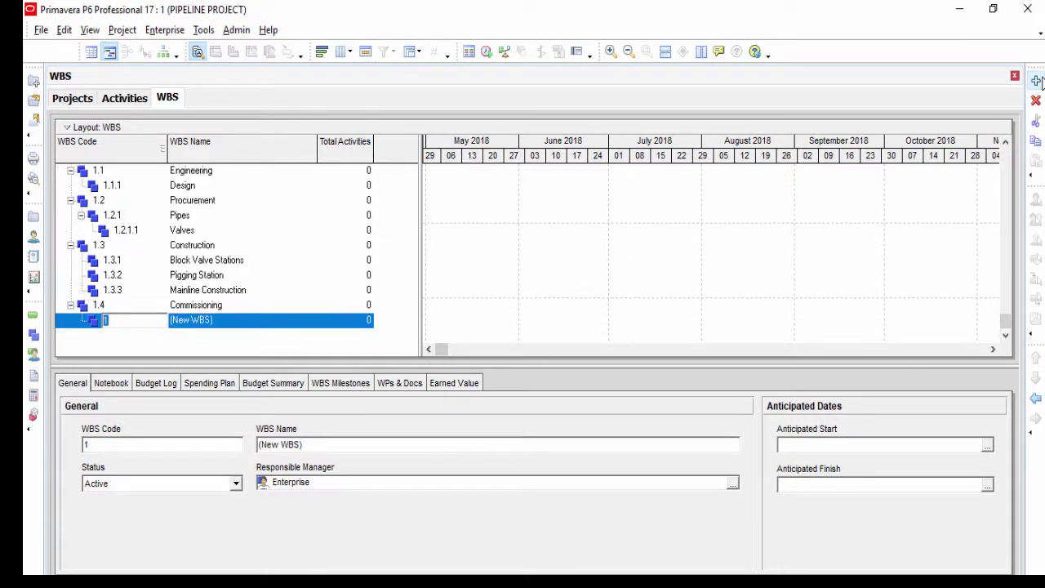
# Add two new elements under Commissioning and outdent the second to sibling 1.4.2
pyautogui.click(1036, 81)
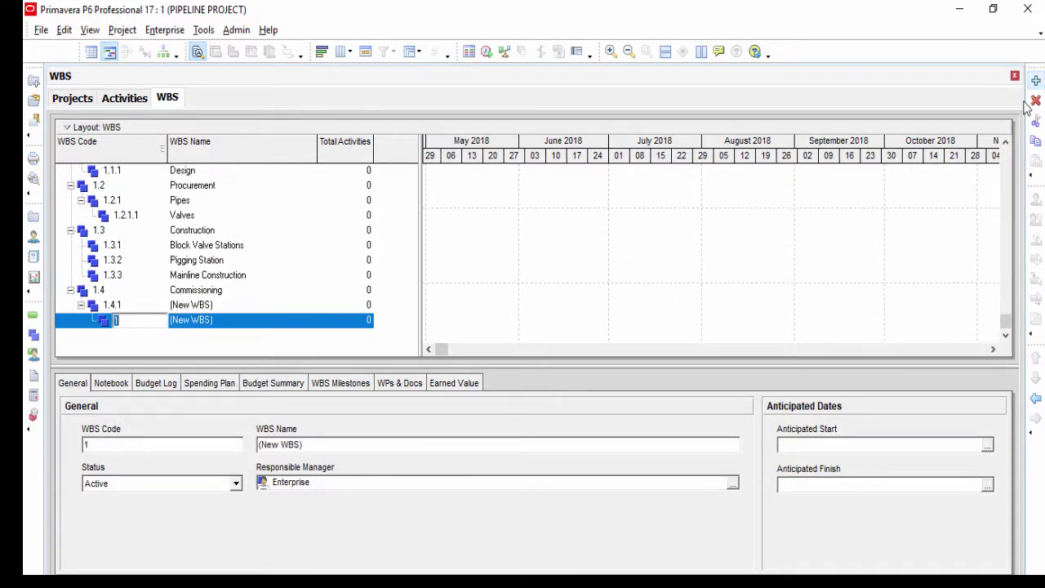
pyautogui.click(231, 291)
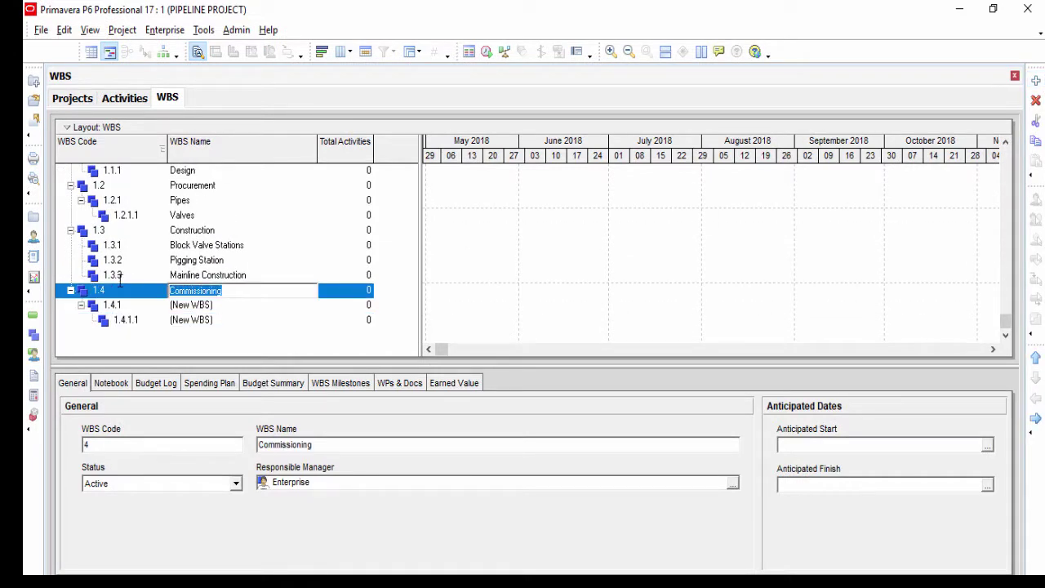
pyautogui.click(175, 321)
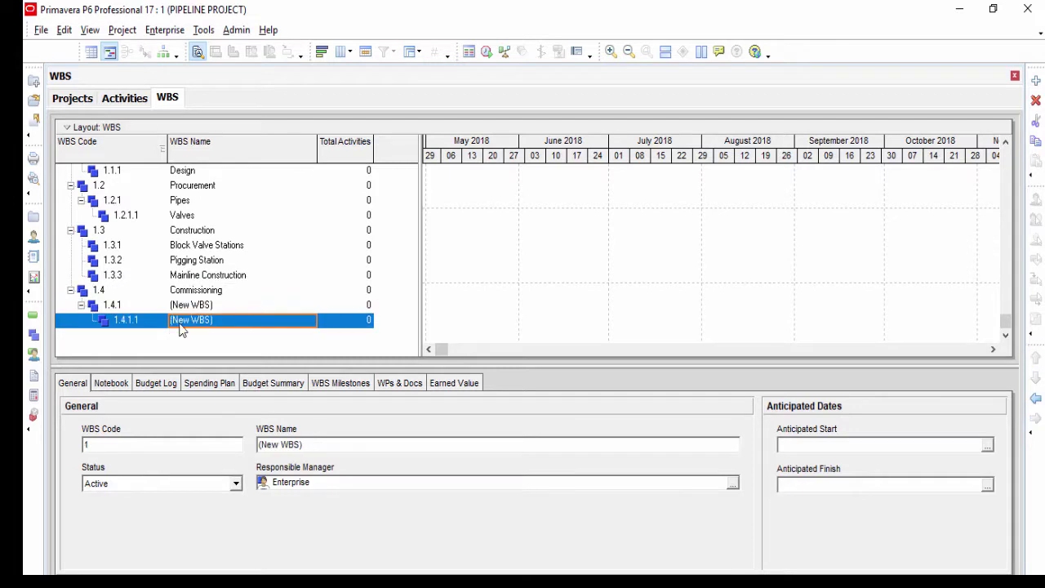
pyautogui.click(1035, 398)
# Name 1.4.1 'Pre Commissioning' and 1.4.2 'Commissioning'
pyautogui.click(234, 306)
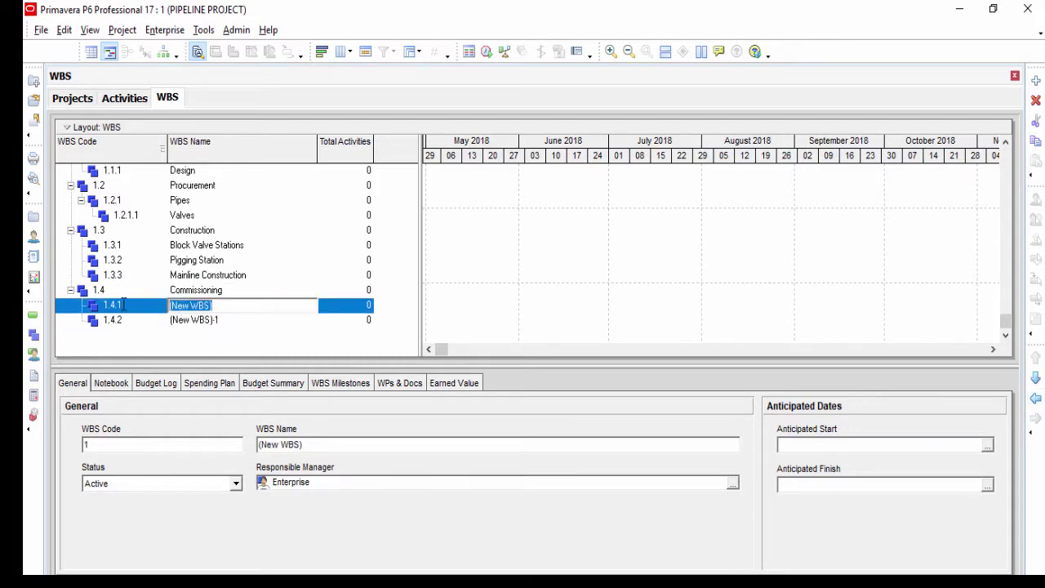
pyautogui.write('Pre')
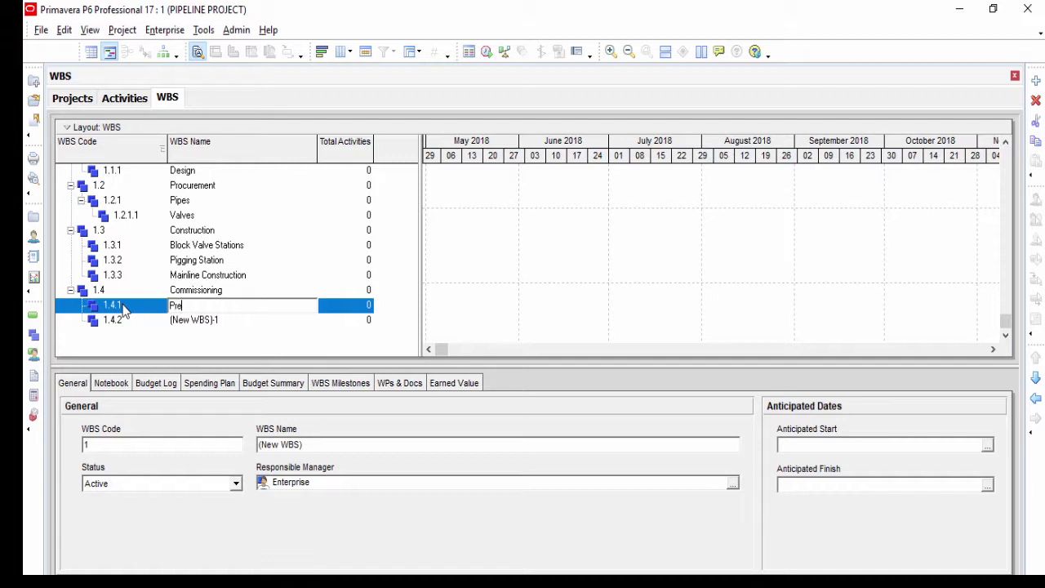
pyautogui.write(' Commissioning')
pyautogui.click(231, 320)
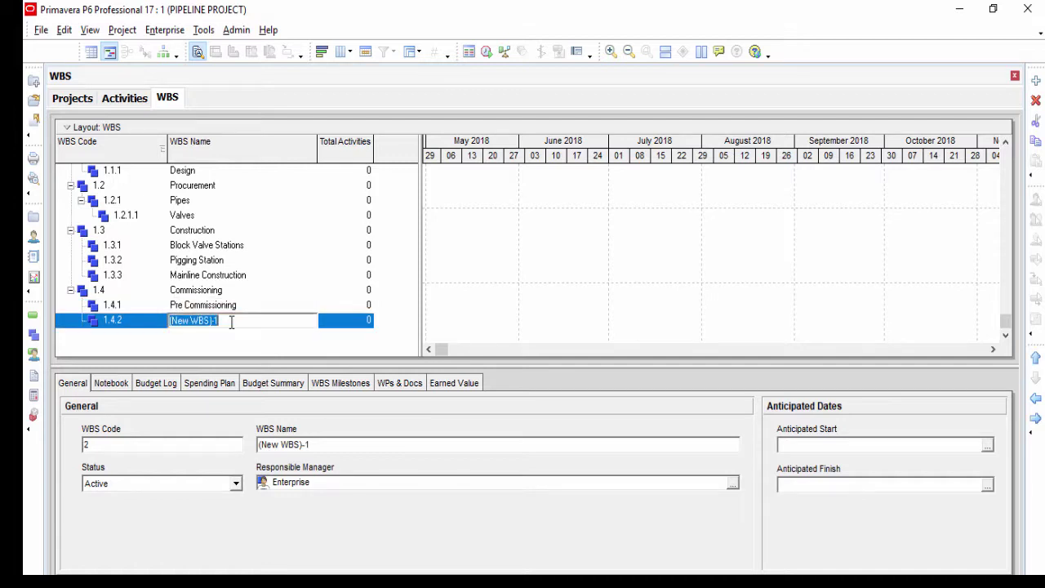
pyautogui.write('Commissioning')
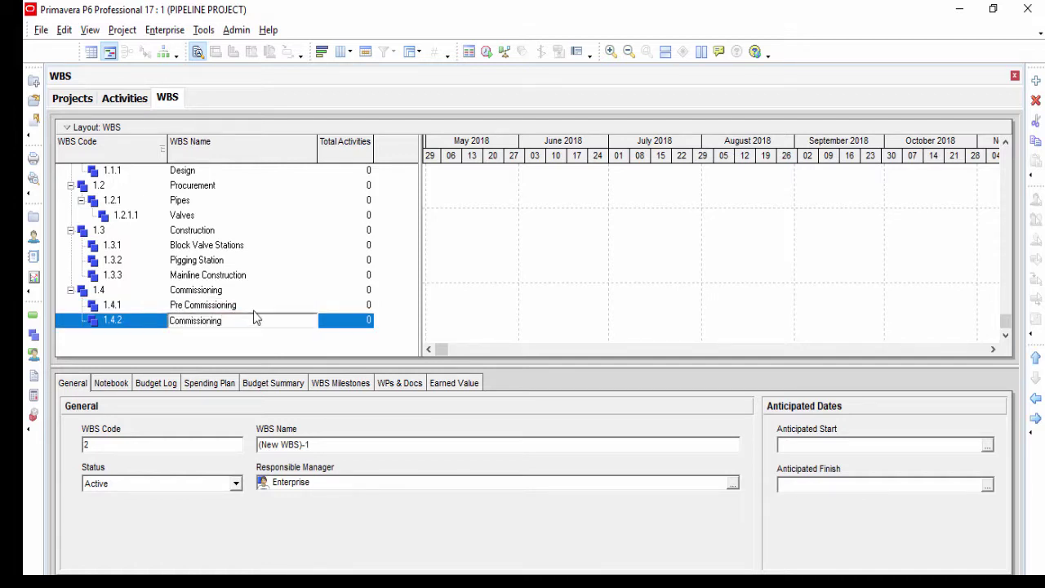
pyautogui.press('Up')
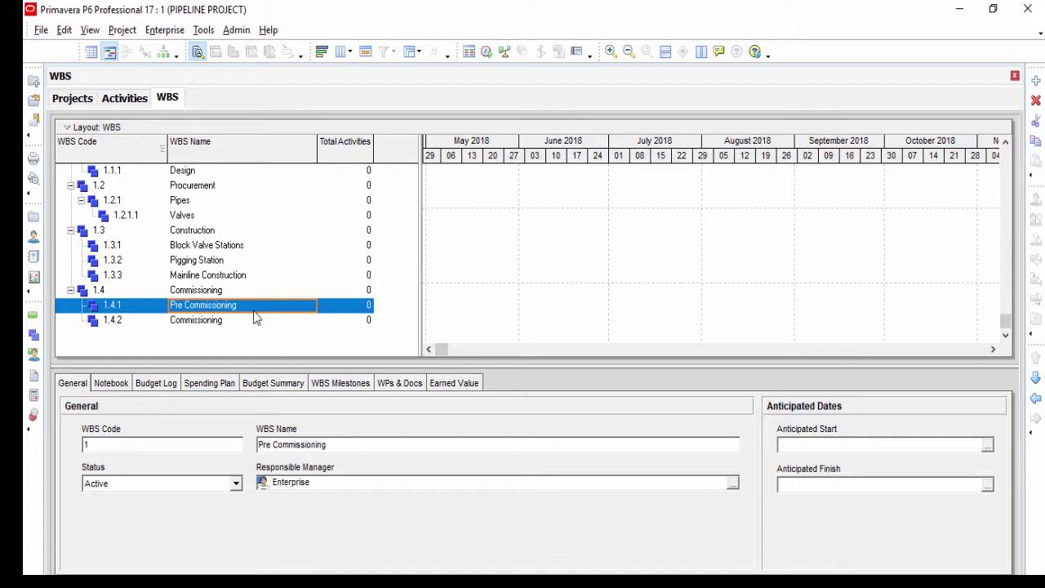
pyautogui.click(241, 296)
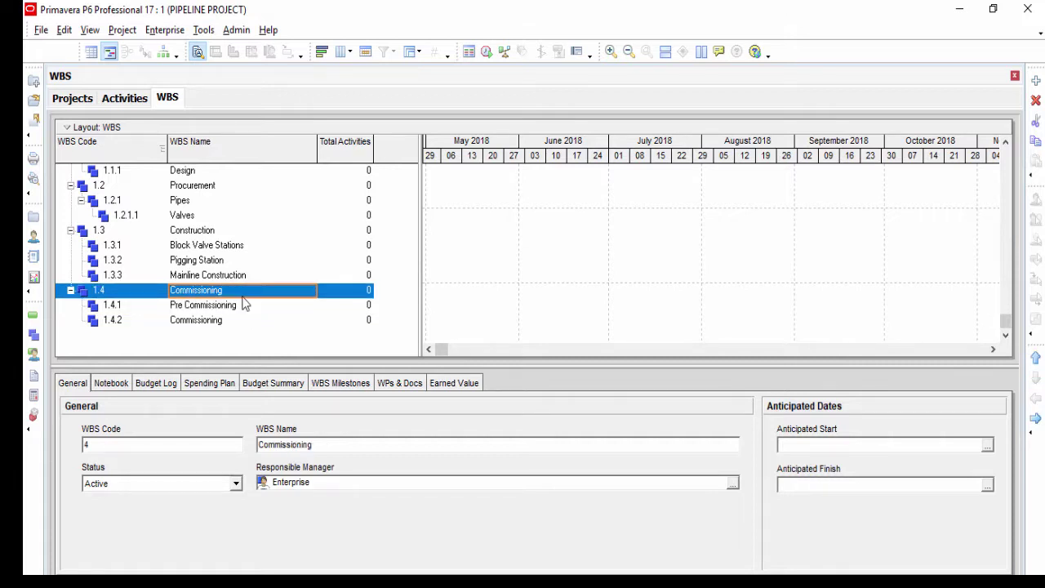
# Switch the WBS display to Chart View via View > Show on Top
pyautogui.click(90, 29)
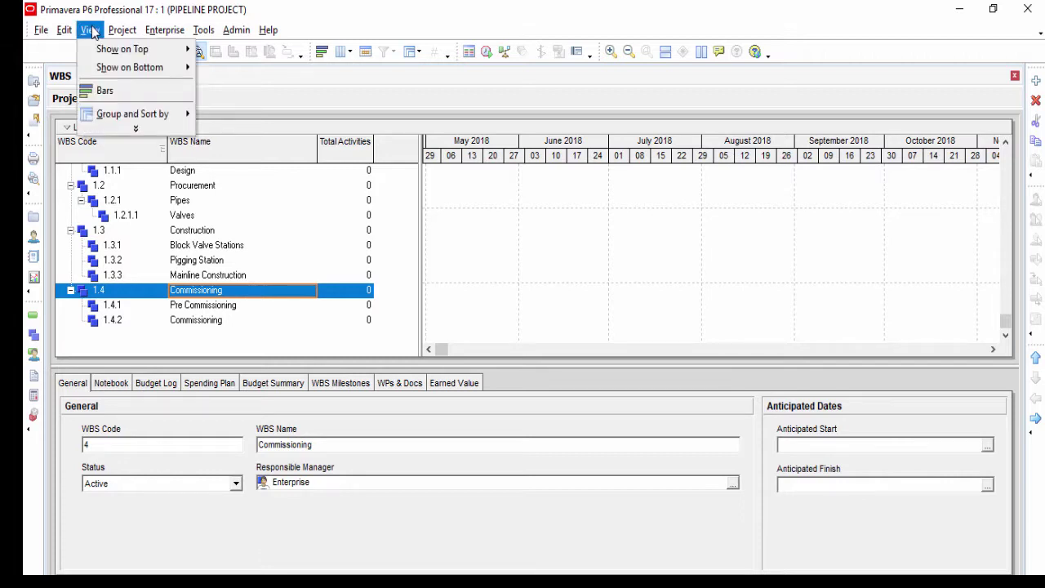
pyautogui.moveTo(104, 51)
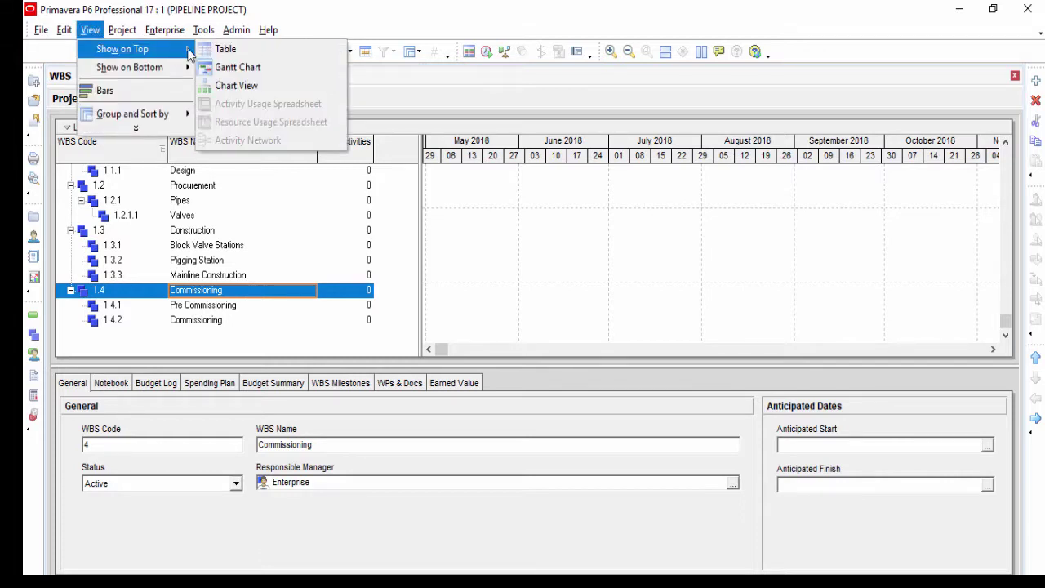
pyautogui.click(247, 87)
pyautogui.click(1006, 349)
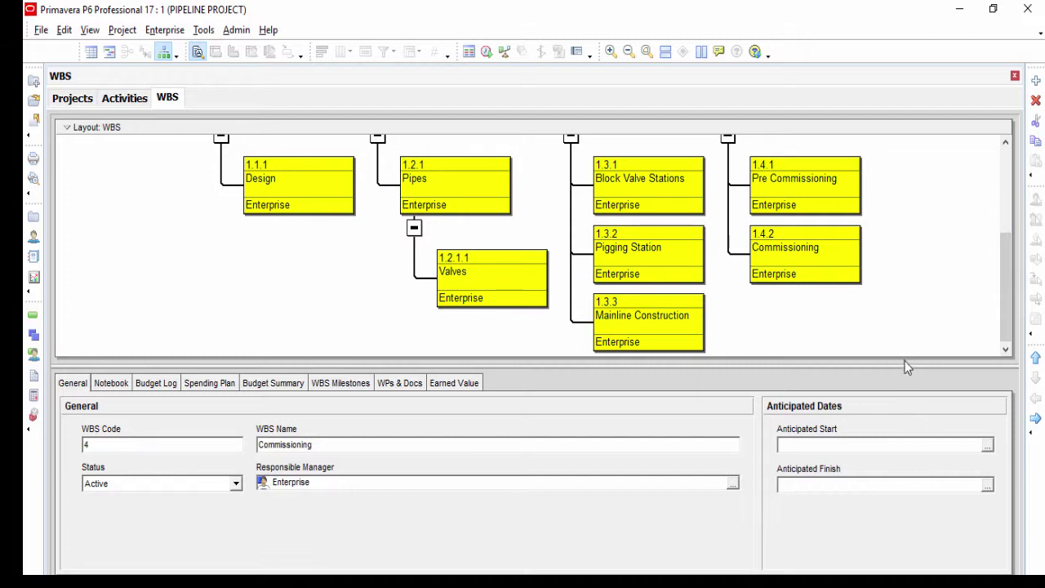
# Hide the details pane and zoom so every WBS box fits, then select Commissioning 1.4
pyautogui.moveTo(905, 367); pyautogui.dragTo(900, 557)
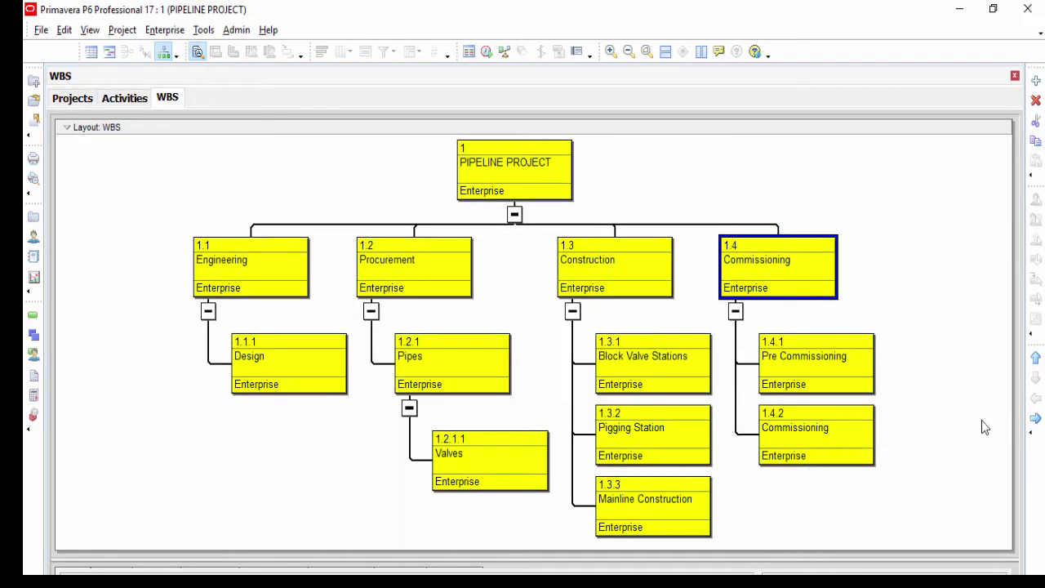
pyautogui.click(610, 51)
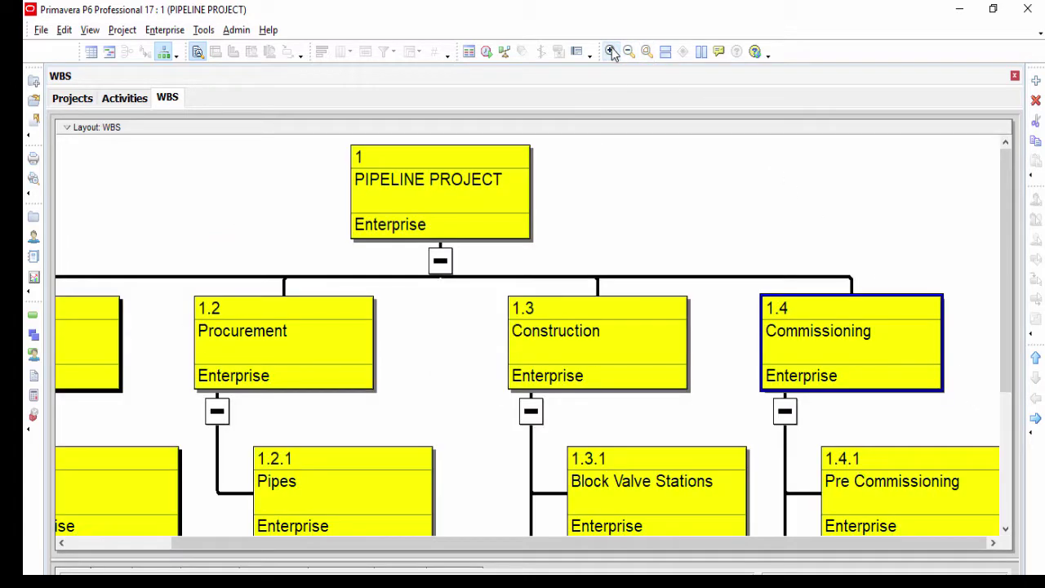
pyautogui.click(628, 52)
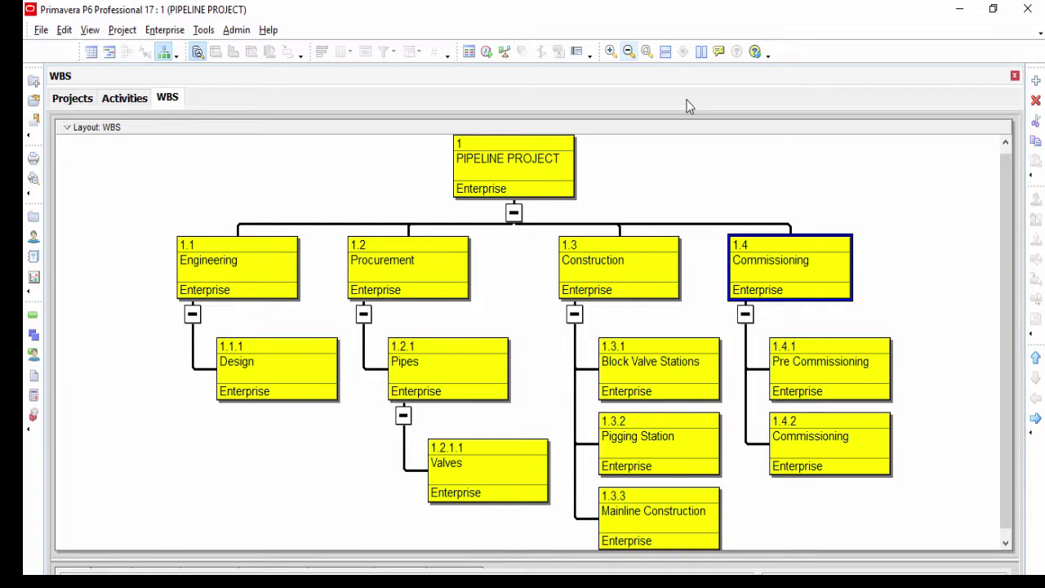
pyautogui.click(877, 467)
pyautogui.click(849, 385)
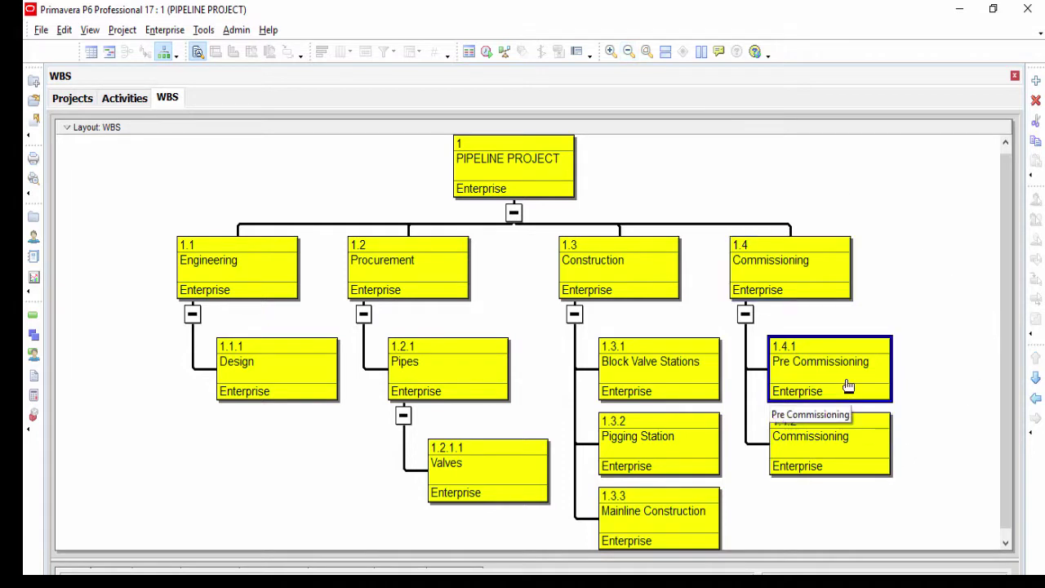
pyautogui.click(813, 286)
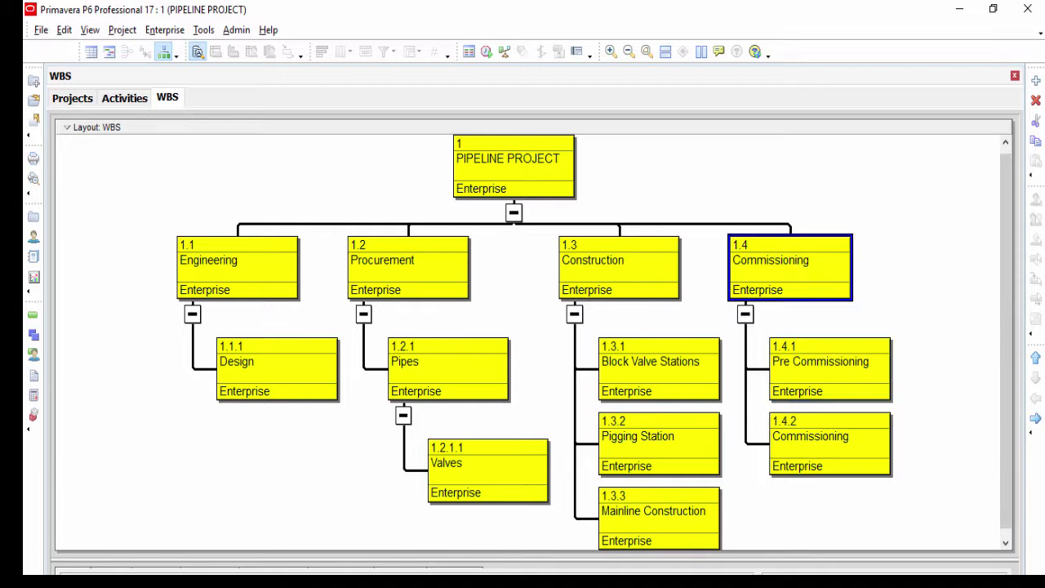